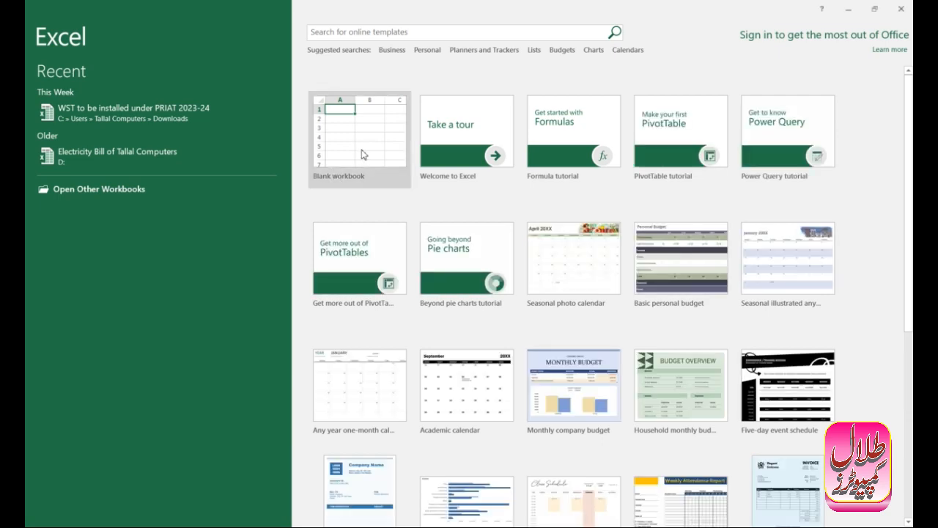
# Create a new blank workbook.
pyautogui.click(363, 154)
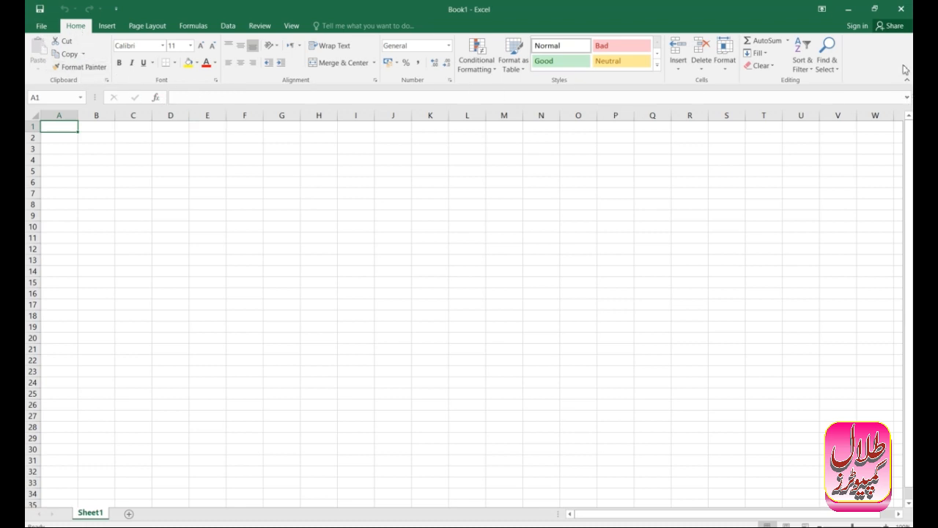
# Draw a test rectangle about 5 cm high and 8.7 cm wide on the sheet, and delete it after moving it.
pyautogui.click(113, 29)
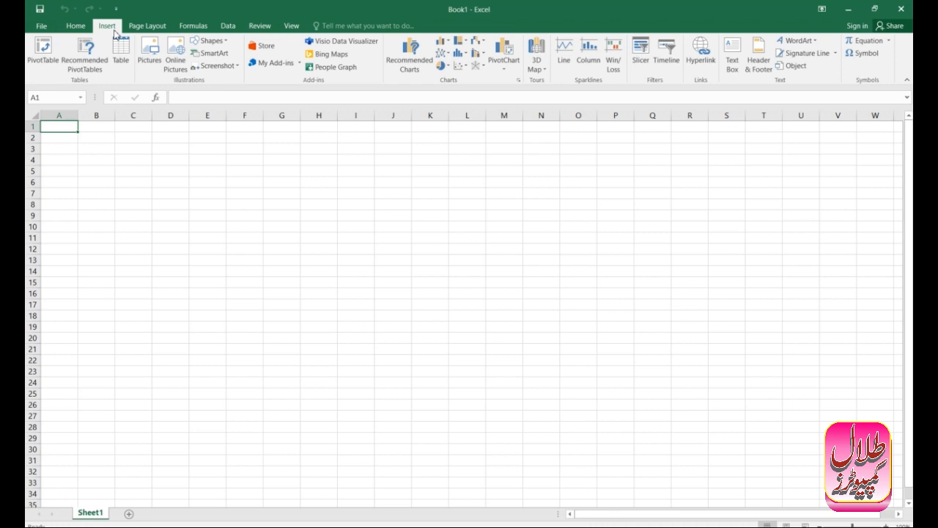
pyautogui.click(222, 42)
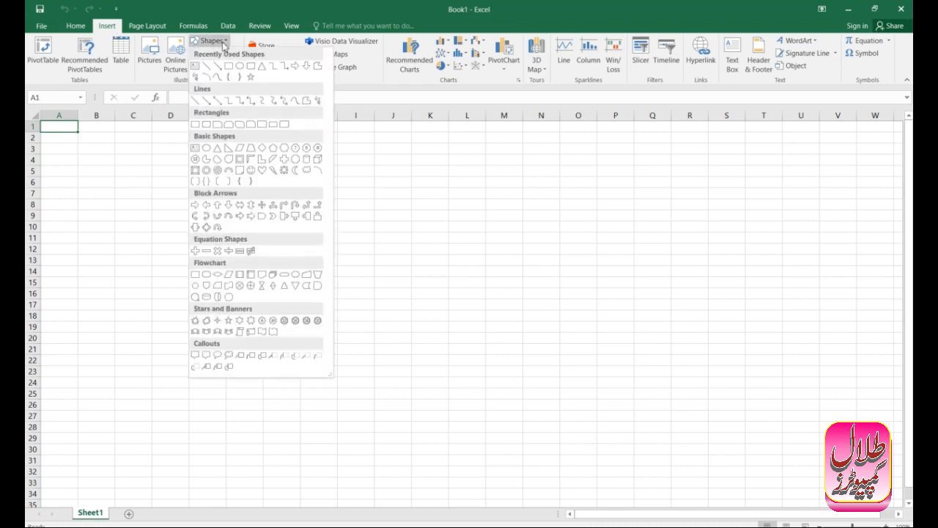
pyautogui.click(228, 66)
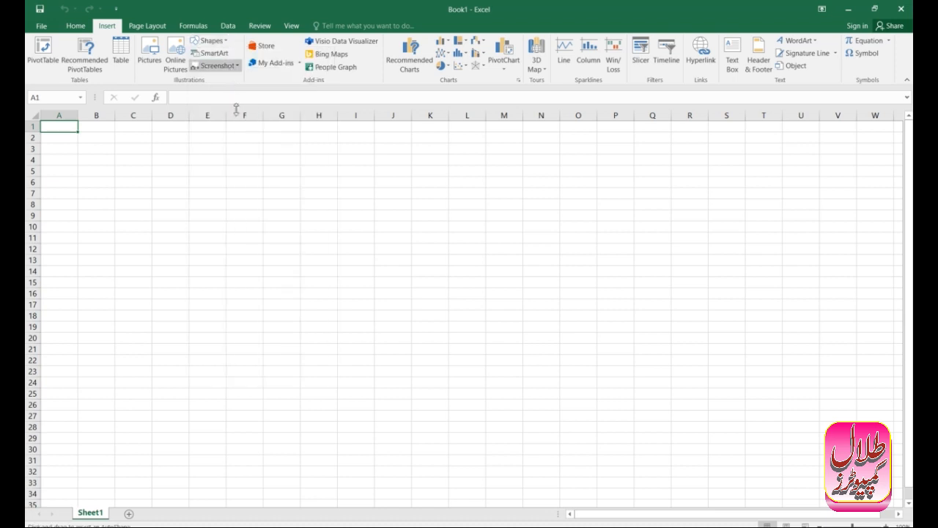
pyautogui.moveTo(172, 139)
pyautogui.mouseDown()
pyautogui.moveTo(191, 171)
pyautogui.moveTo(363, 249)
pyautogui.mouseUp()
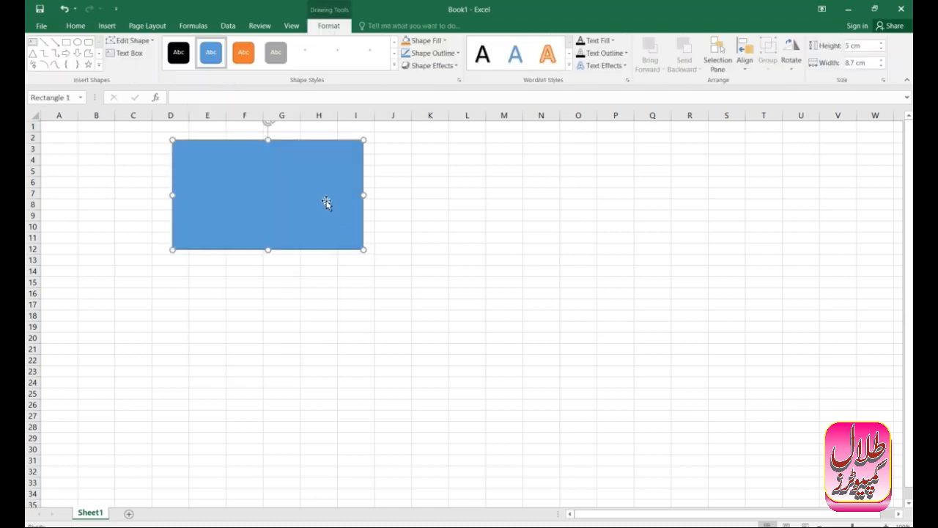
pyautogui.moveTo(288, 191); pyautogui.dragTo(341, 220)
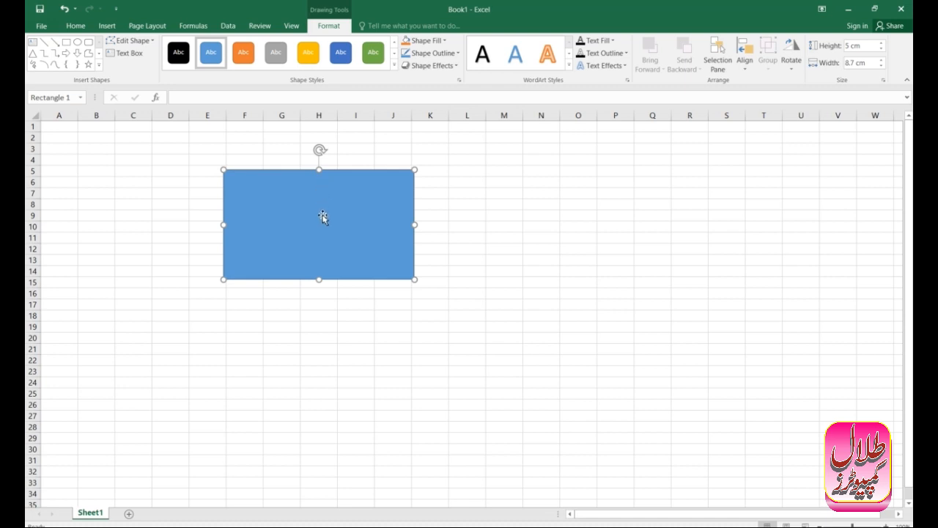
pyautogui.press('Delete')
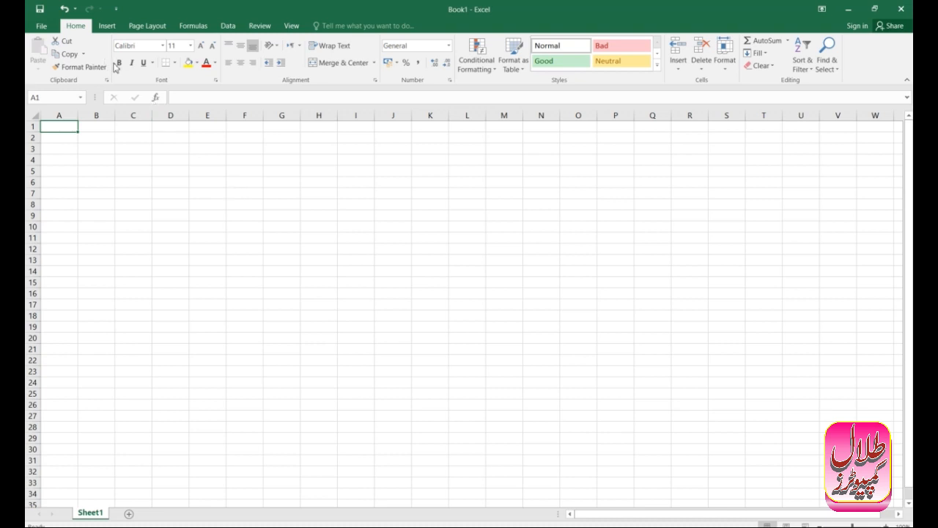
# Apply the Normal page margins preset to the sheet.
pyautogui.click(152, 27)
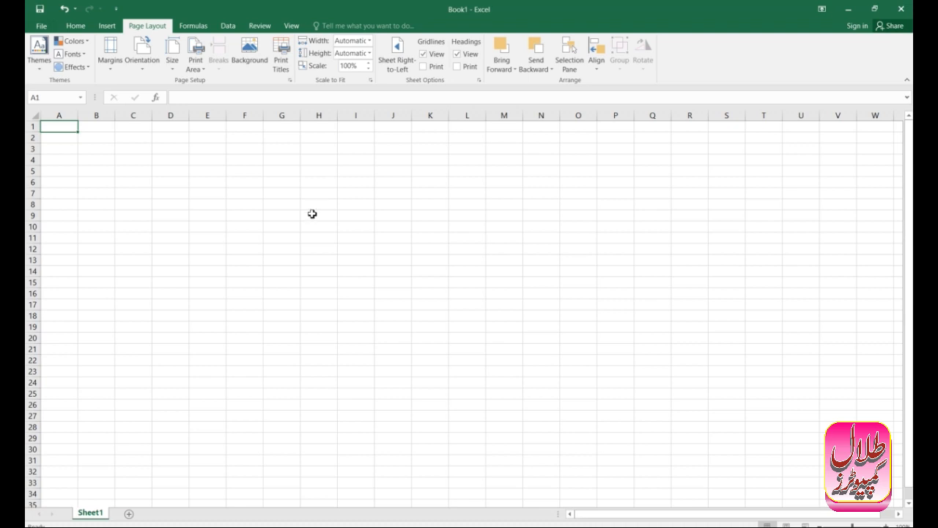
pyautogui.click(110, 73)
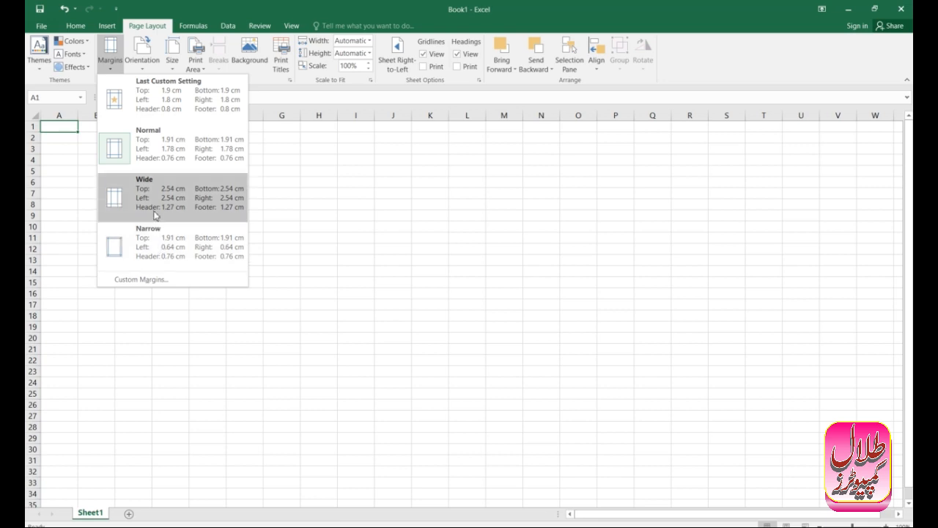
pyautogui.click(153, 150)
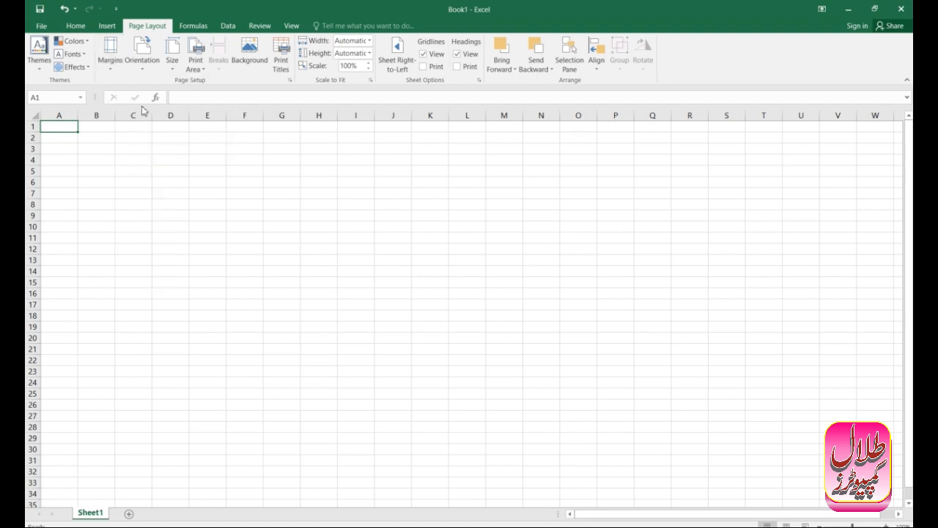
# Try centring the page content horizontally and vertically in the custom margins settings, discarding the changes.
pyautogui.click(110, 65)
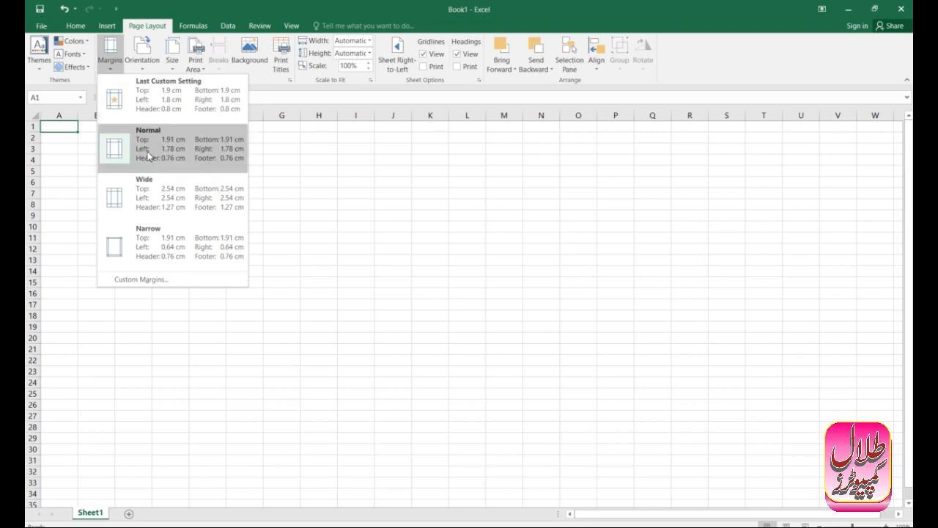
pyautogui.click(142, 279)
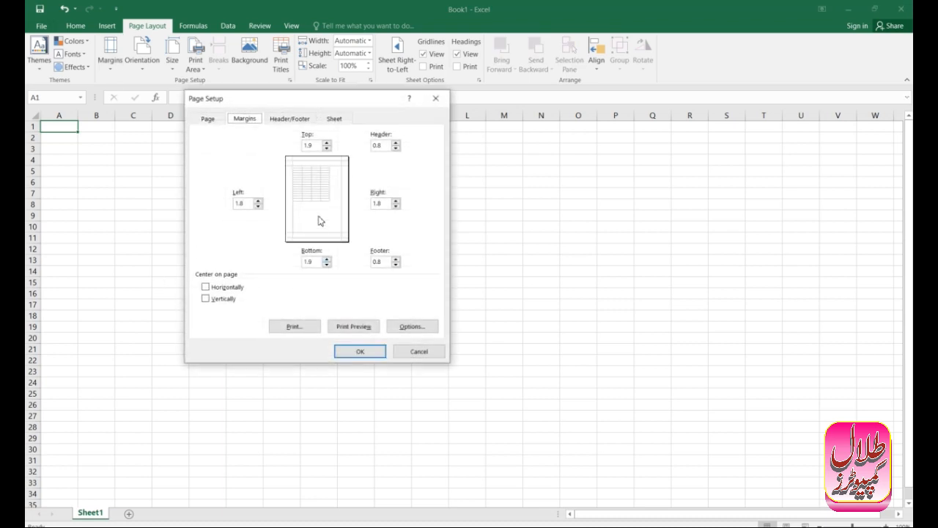
pyautogui.click(207, 289)
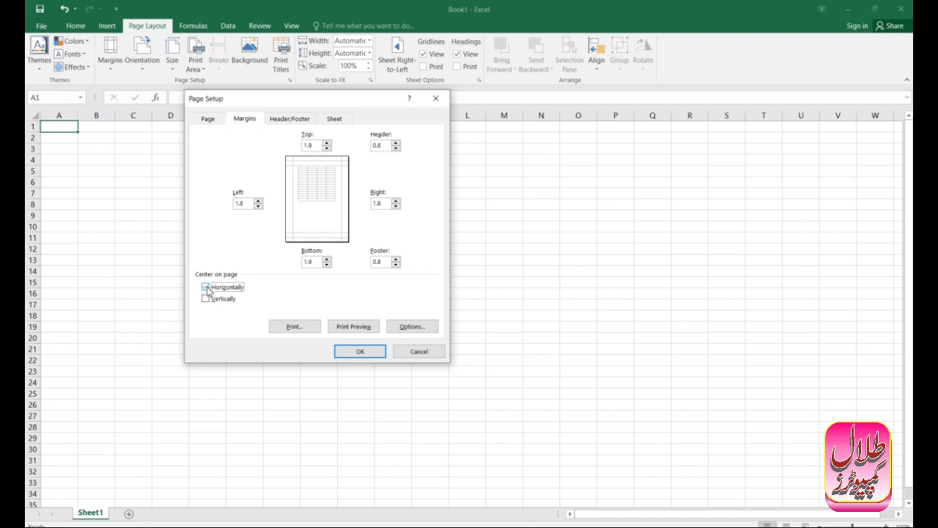
pyautogui.click(206, 300)
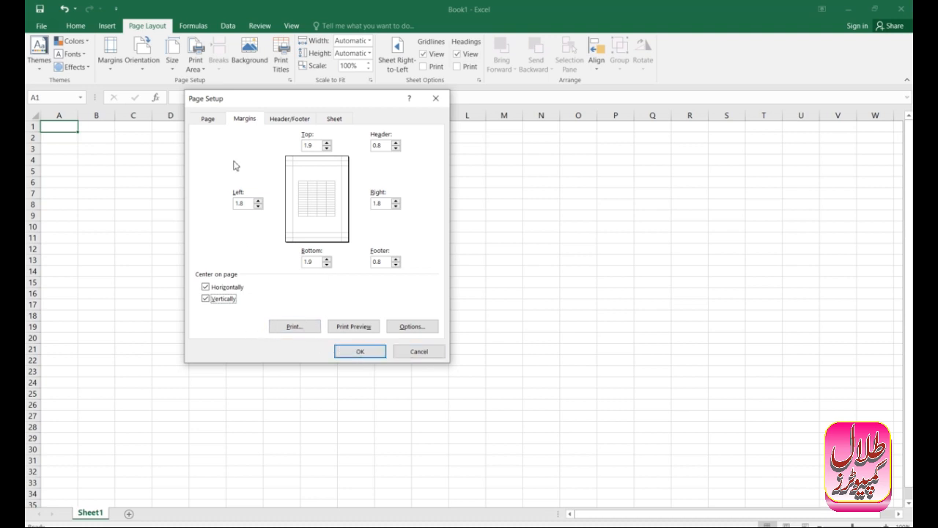
pyautogui.click(205, 298)
pyautogui.click(206, 286)
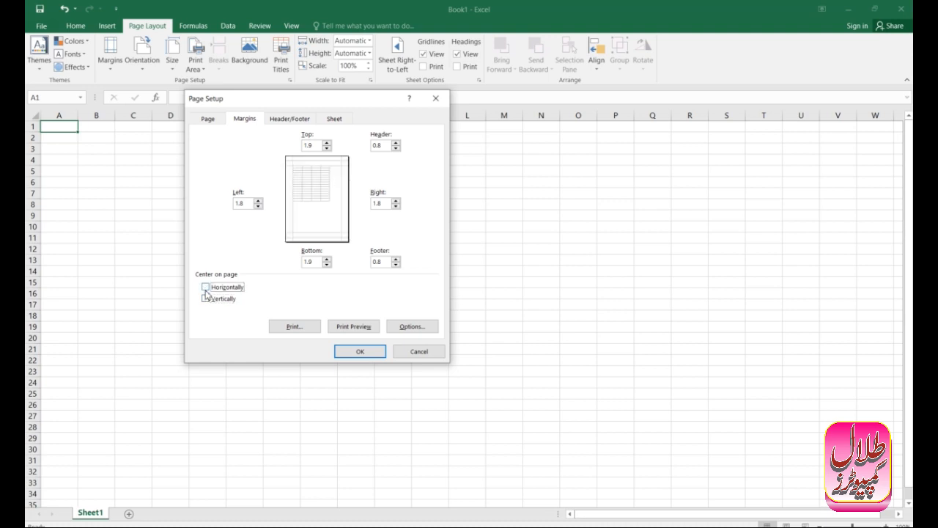
pyautogui.click(419, 351)
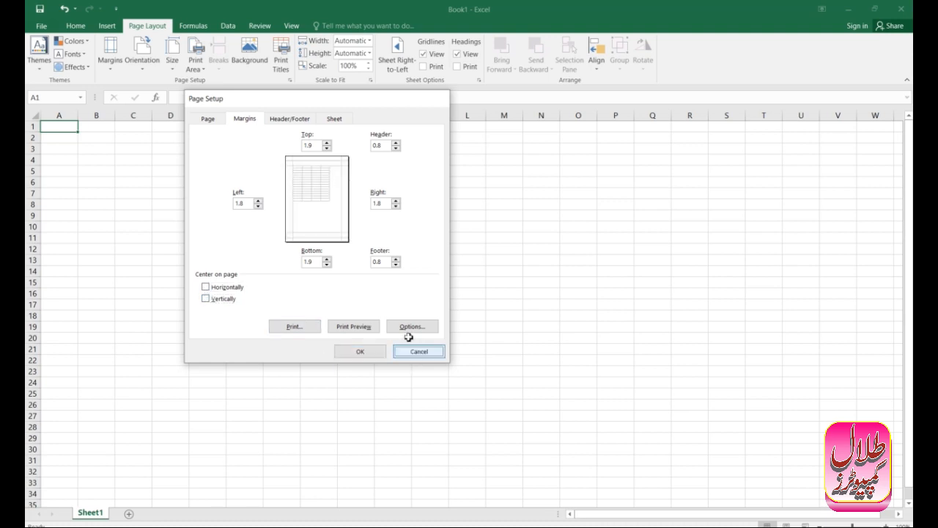
# Reapply the Normal margins preset.
pyautogui.click(118, 69)
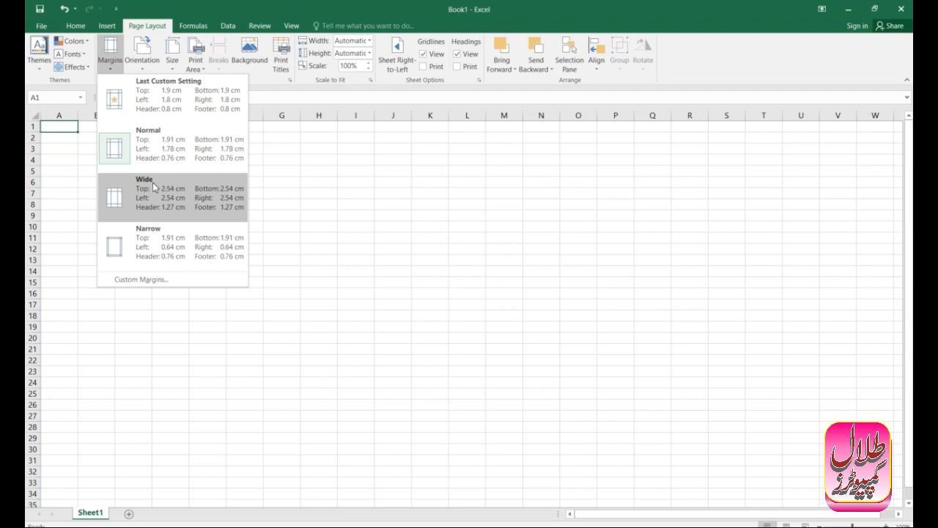
pyautogui.click(160, 151)
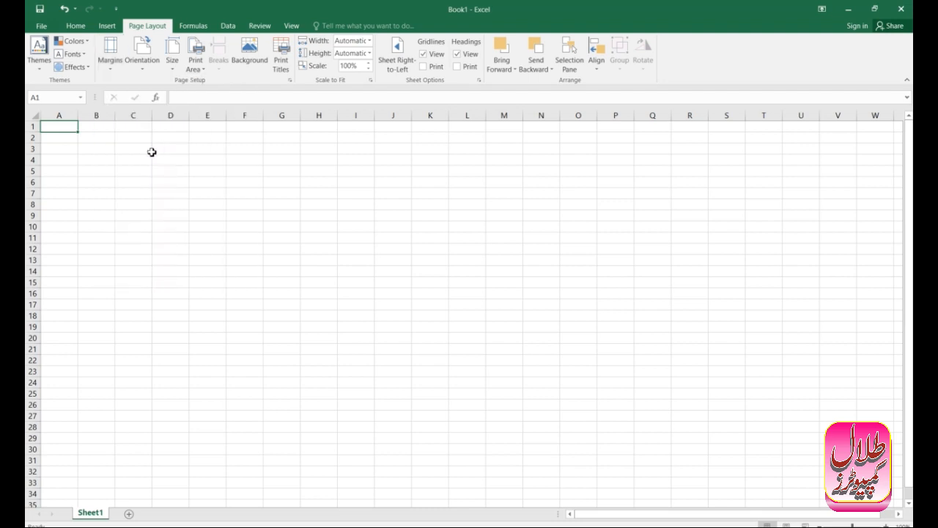
pyautogui.click(146, 75)
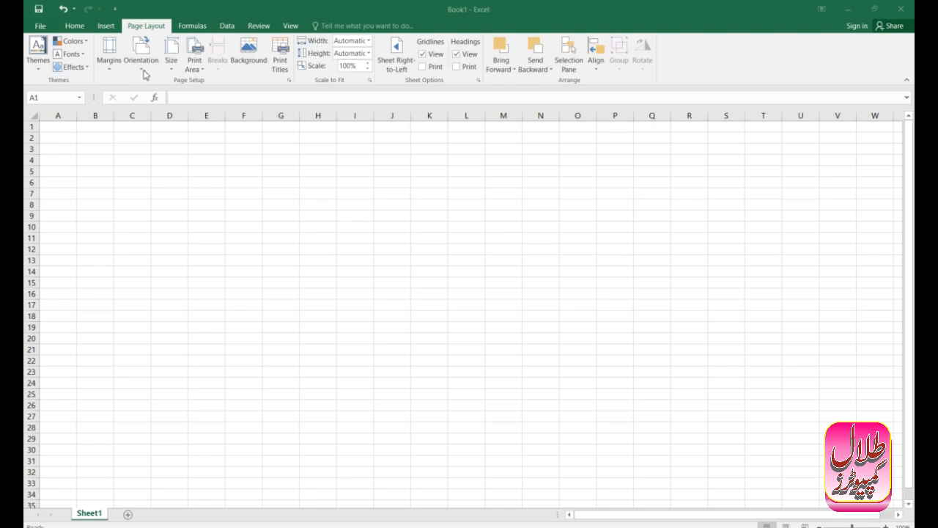
pyautogui.click(142, 72)
pyautogui.click(140, 66)
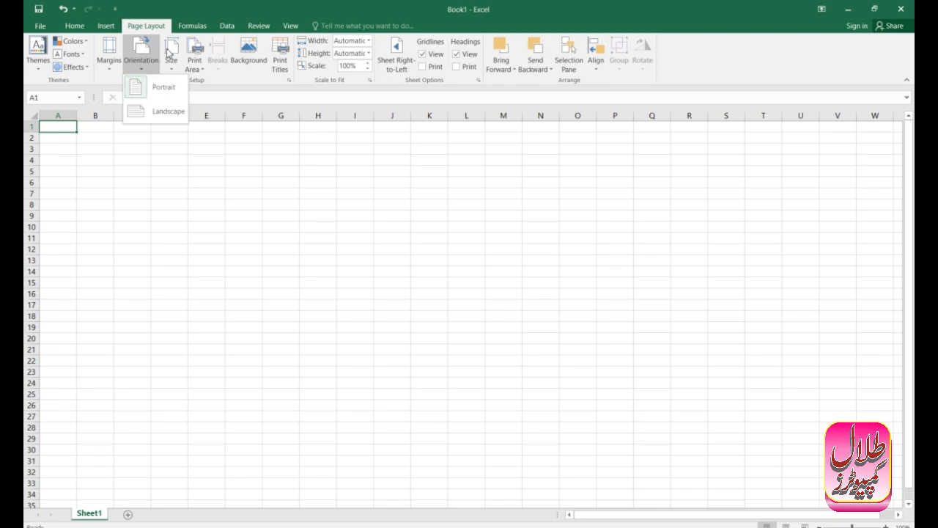
pyautogui.click(172, 70)
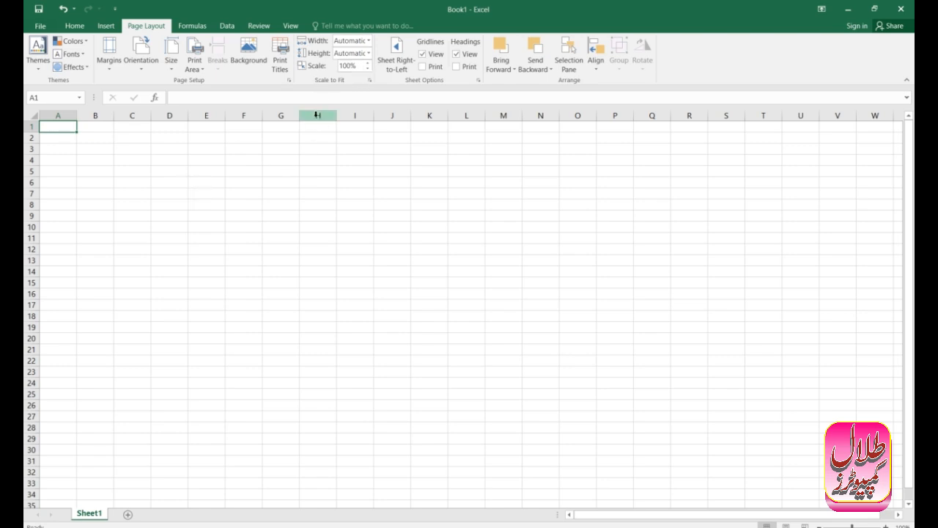
# Reduce the sheet's print scale to 60%.
pyautogui.click(368, 69)
pyautogui.doubleClick(368, 69)
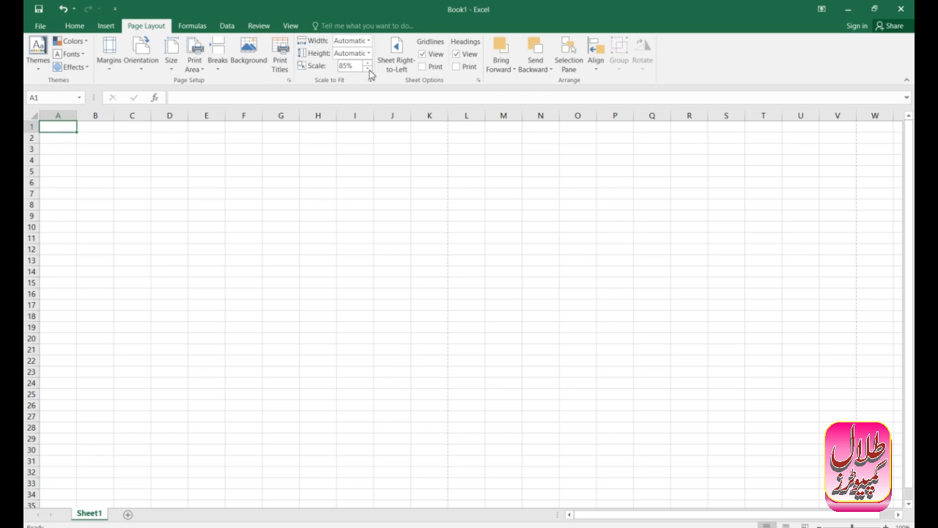
pyautogui.click(369, 69)
pyautogui.click(368, 63)
pyautogui.click(368, 63)
pyautogui.click(369, 64)
pyautogui.click(368, 69)
pyautogui.click(368, 69)
pyautogui.click(368, 69)
pyautogui.click(369, 69)
pyautogui.click(369, 69)
# Select the cells A1:J1 in the first row.
pyautogui.hotkey('shift', 'Right')
pyautogui.hotkey('shift', 'Right')
pyautogui.hotkey('shift', 'Right')
pyautogui.hotkey('shift', 'Right')
pyautogui.hotkey('shift', 'Right')
pyautogui.hotkey('shift', 'Right')
pyautogui.hotkey('shift', 'Right')
pyautogui.hotkey('shift', 'Right')
pyautogui.hotkey('shift', 'Right')
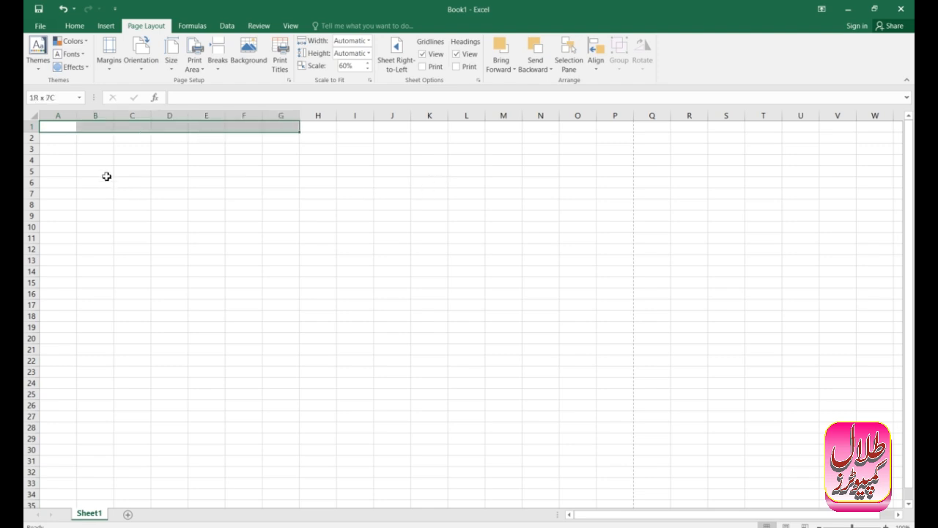
# Raise the sheet's print scale to 105%.
pyautogui.click(368, 63)
pyautogui.click(370, 64)
pyautogui.click(370, 64)
pyautogui.click(370, 64)
pyautogui.click(369, 64)
pyautogui.click(369, 63)
pyautogui.click(369, 63)
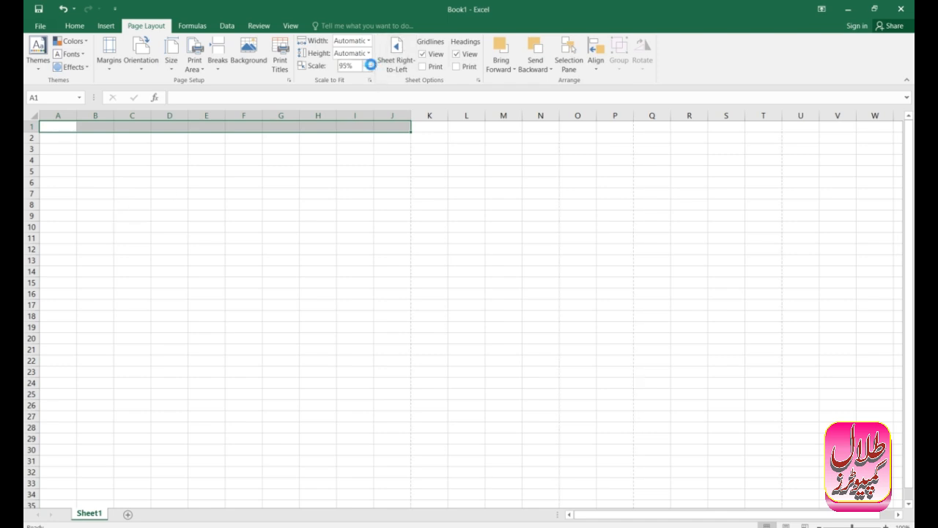
pyautogui.click(370, 64)
pyautogui.click(369, 64)
# Extend the selection to A1:L26, check the sheet's print preview and return to the worksheet.
pyautogui.hotkey('shift', 'Right')
pyautogui.hotkey('shift', 'Right')
pyautogui.hotkey('shift', 'Down')
pyautogui.hotkey('shift', 'Down')
pyautogui.hotkey('shift', 'Down')
pyautogui.hotkey('shift', 'Down')
pyautogui.hotkey('shift', 'Down')
pyautogui.hotkey('shift', 'Down')
pyautogui.hotkey('shift', 'Down')
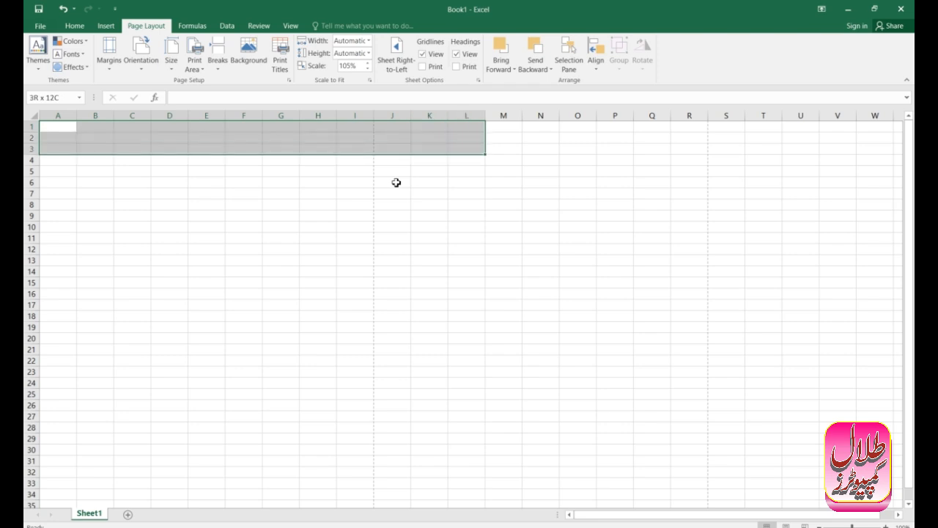
pyautogui.hotkey('shift', 'Down')
pyautogui.hotkey('shift', 'Down')
pyautogui.hotkey('shift', 'Down')
pyautogui.hotkey('shift', 'Down')
pyautogui.hotkey('shift', 'Down')
pyautogui.hotkey('shift', 'Down')
pyautogui.hotkey('shift', 'Down')
pyautogui.hotkey('shift', 'Down')
pyautogui.hotkey('shift', 'Down')
pyautogui.hotkey('shift', 'Down')
pyautogui.hotkey('shift', 'Down')
pyautogui.hotkey('shift', 'Down')
pyautogui.hotkey('shift', 'Down')
pyautogui.hotkey('shift', 'Down')
pyautogui.hotkey('shift', 'Down')
pyautogui.hotkey('shift', 'Down')
pyautogui.hotkey('shift', 'Down')
pyautogui.hotkey('shift', 'Down')
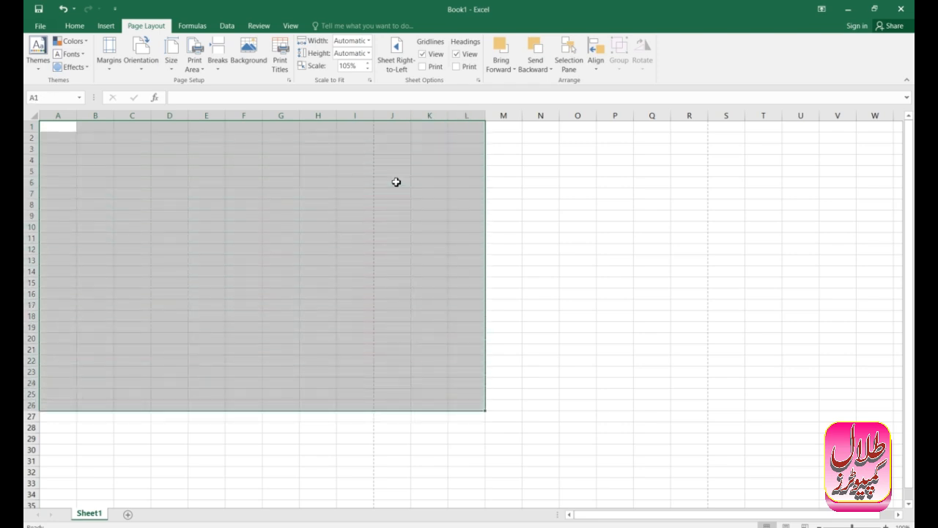
pyautogui.hotkey('ctrl', 'p')
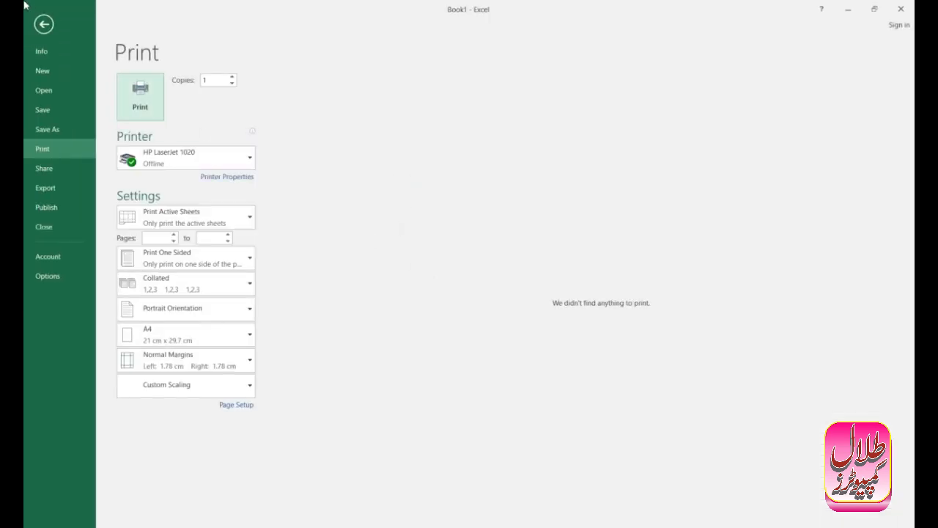
pyautogui.click(44, 24)
pyautogui.click(252, 229)
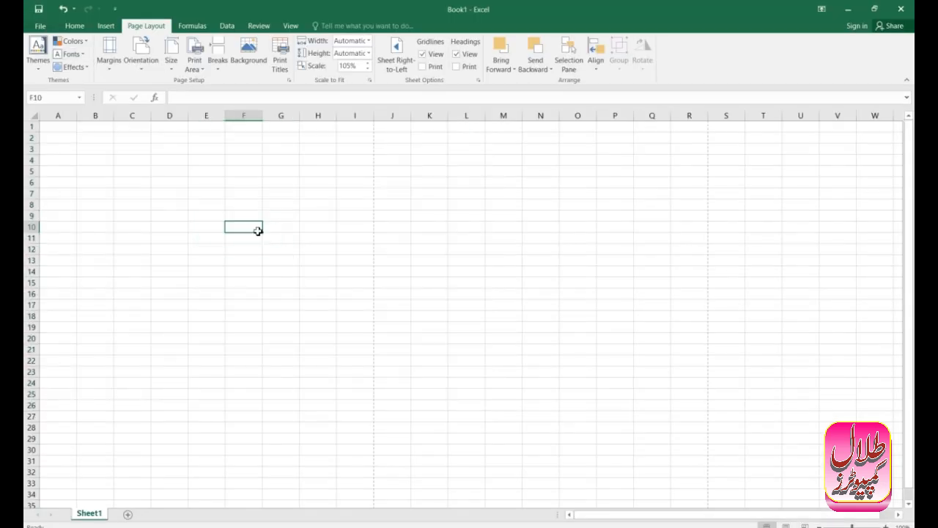
# Enter "a" in A1 and "s" in each cell of B1:M1.
pyautogui.click(68, 124)
pyautogui.write('a')
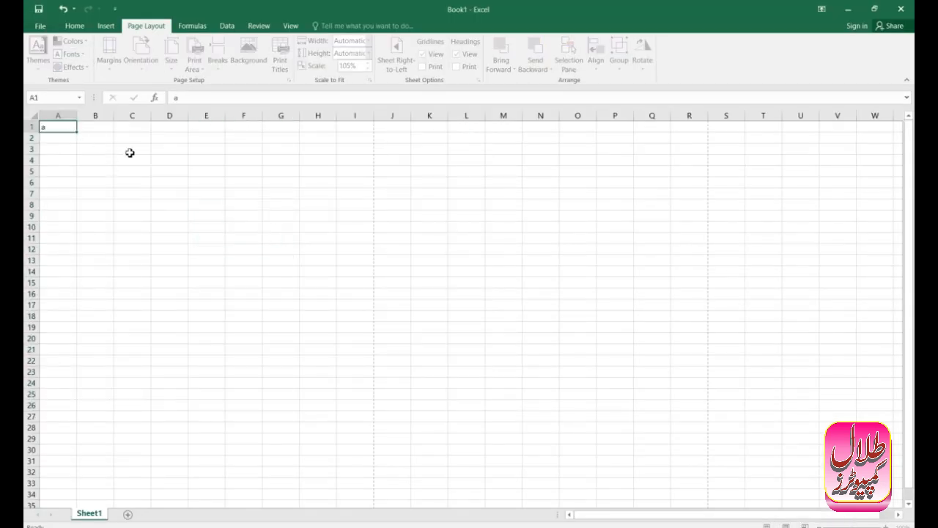
pyautogui.write('\ts\ts\ts\ts\ts\ts\ts\ts\ts\ts\ts\ts')
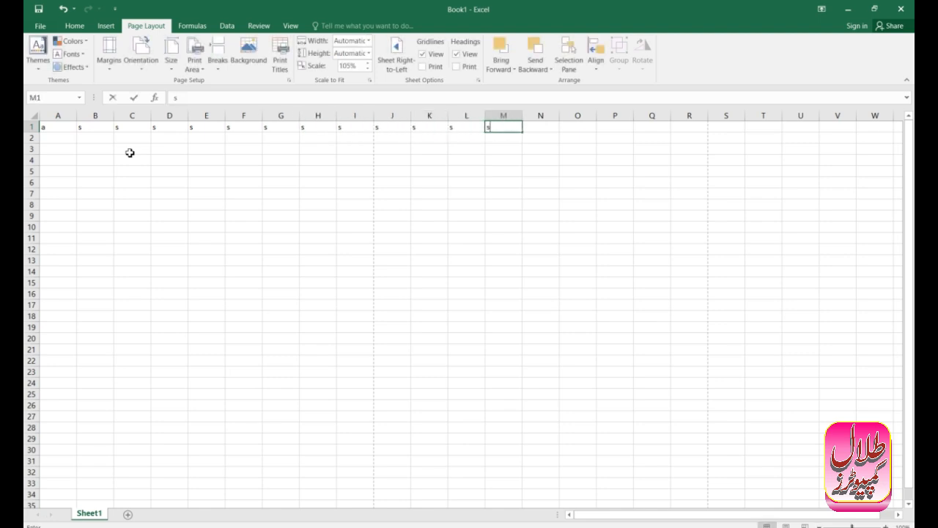
# Fill each cell of M2:M18 with "s".
pyautogui.press('Down')
pyautogui.write('s')
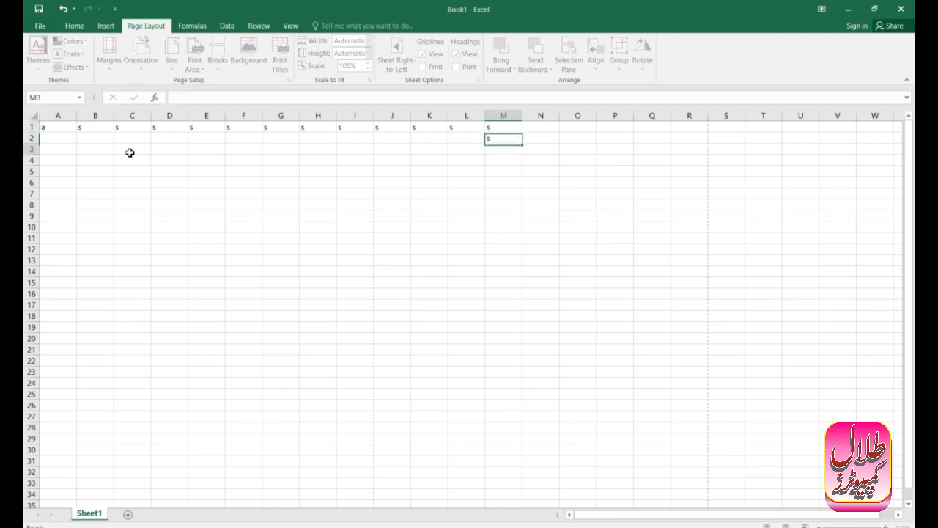
pyautogui.write(' s s s s s s s s s s s s s s s s')
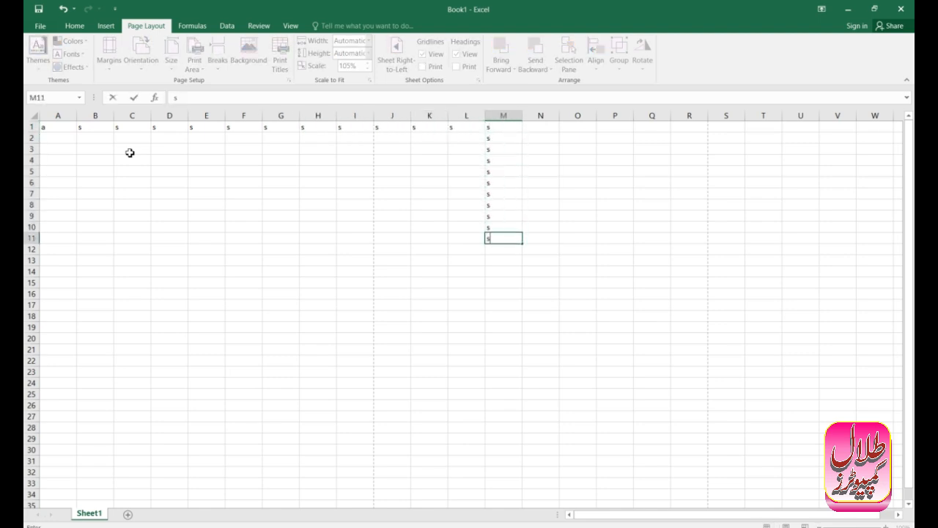
# Fill row 18 with "s" from L18 back to A18, skipping I18.
pyautogui.hotkey('shift', 'Tab')
pyautogui.press('s')
pyautogui.hotkey('shift', 'Tab')
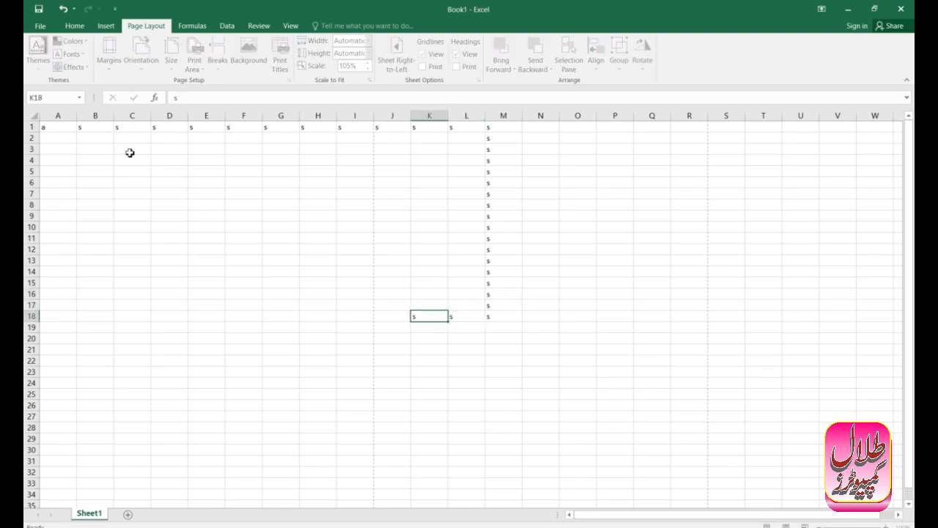
pyautogui.press('s')
pyautogui.hotkey('shift', 'Tab')
pyautogui.press('s')
pyautogui.hotkey('shift', 'Tab')
pyautogui.hotkey('shift', 'Tab')
pyautogui.press('s')
pyautogui.hotkey('shift', 'Tab')
pyautogui.press('s')
pyautogui.hotkey('shift', 'Tab')
pyautogui.press('s')
pyautogui.hotkey('shift', 'Tab')
pyautogui.press('s')
pyautogui.hotkey('shift', 'Tab')
pyautogui.press('s')
pyautogui.hotkey('shift', 'Tab')
pyautogui.press('s')
pyautogui.hotkey('shift', 'Tab')
pyautogui.press('s')
pyautogui.hotkey('shift', 'Tab')
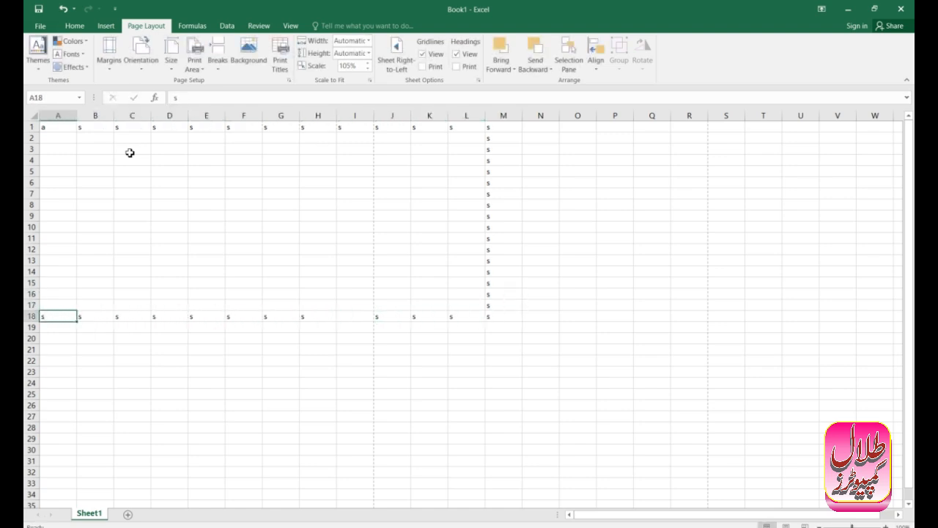
pyautogui.press('s')
# Fill column A with "s" from A17 up to A3, skip A2, and replace the entry in A1 with "s".
pyautogui.hotkey('shift', 'Return')
pyautogui.press('s')
pyautogui.hotkey('shift', 'Return')
pyautogui.press('s')
pyautogui.hotkey('shift', 'Return')
pyautogui.press('s')
pyautogui.hotkey('shift', 'Return')
pyautogui.press('s')
pyautogui.hotkey('shift', 'Return')
pyautogui.press('s')
pyautogui.hotkey('shift', 'Return')
pyautogui.press('s')
pyautogui.hotkey('shift', 'Return')
pyautogui.press('s')
pyautogui.hotkey('shift', 'Return')
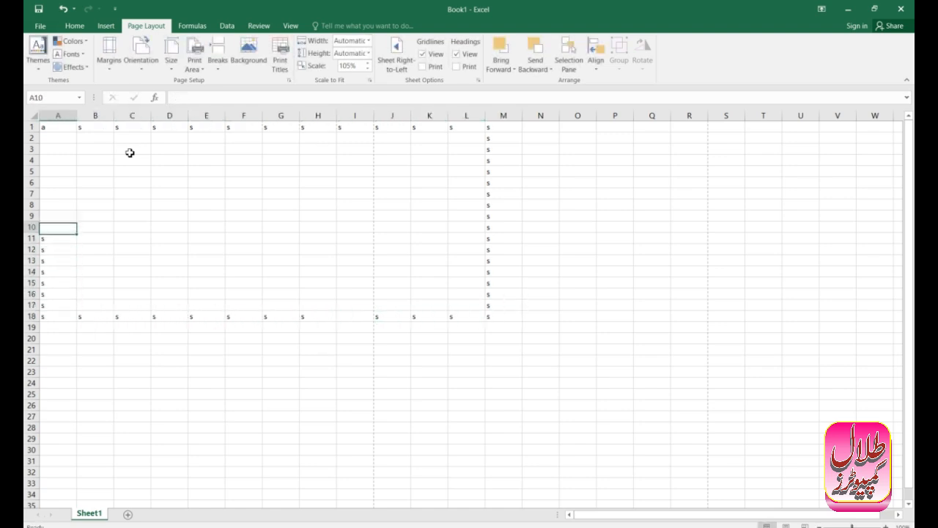
pyautogui.press('s')
pyautogui.hotkey('shift', 'Return')
pyautogui.press('s')
pyautogui.hotkey('shift', 'Return')
pyautogui.press('s')
pyautogui.hotkey('shift', 'Return')
pyautogui.press('s')
pyautogui.hotkey('shift', 'Return')
pyautogui.press('s')
pyautogui.hotkey('shift', 'Return')
pyautogui.press('s')
pyautogui.hotkey('shift', 'Return')
pyautogui.press('s')
pyautogui.hotkey('shift', 'Return')
pyautogui.write('s')
pyautogui.hotkey('shift', 'Return')
pyautogui.hotkey('shift', 'Return')
pyautogui.write('s')
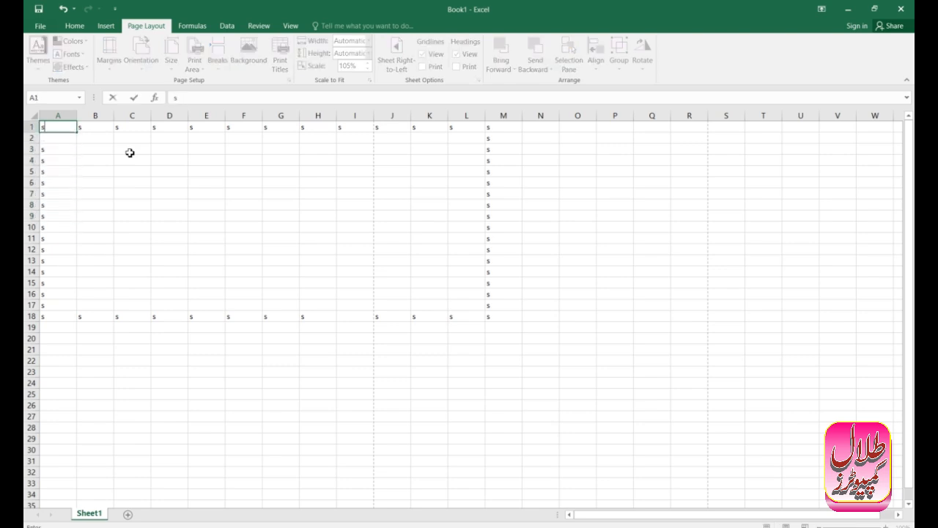
# Select the sample data range A1:M18 and open the sheet's print preview.
pyautogui.click(58, 131)
pyautogui.hotkey('shift', 'Right')
pyautogui.hotkey('shift', 'Right')
pyautogui.hotkey('shift', 'Right')
pyautogui.hotkey('shift', 'Right')
pyautogui.hotkey('shift', 'Right')
pyautogui.hotkey('shift', 'Right')
pyautogui.hotkey('shift', 'Right')
pyautogui.hotkey('shift', 'Right')
pyautogui.hotkey('shift', 'Right')
pyautogui.hotkey('shift', 'Right')
pyautogui.hotkey('shift', 'Right')
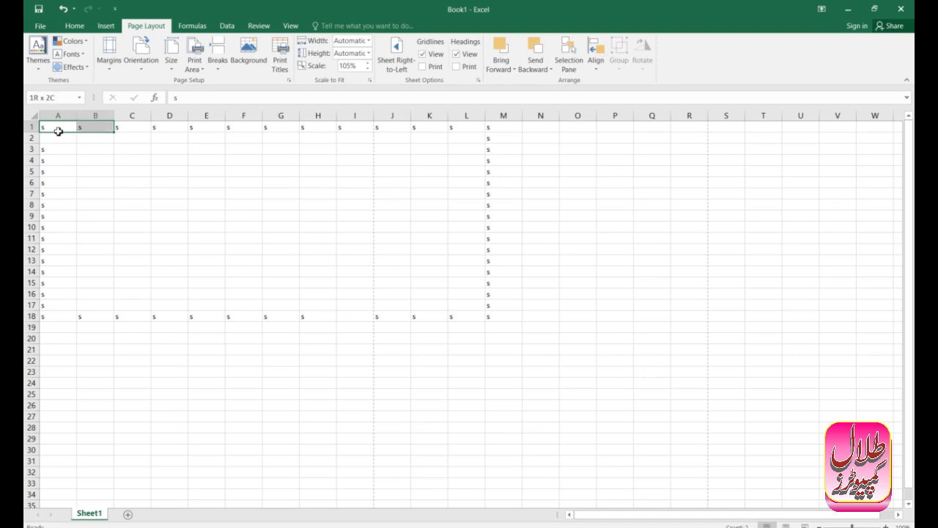
pyautogui.hotkey('shift', 'Down')
pyautogui.hotkey('shift', 'Down')
pyautogui.hotkey('shift', 'Right')
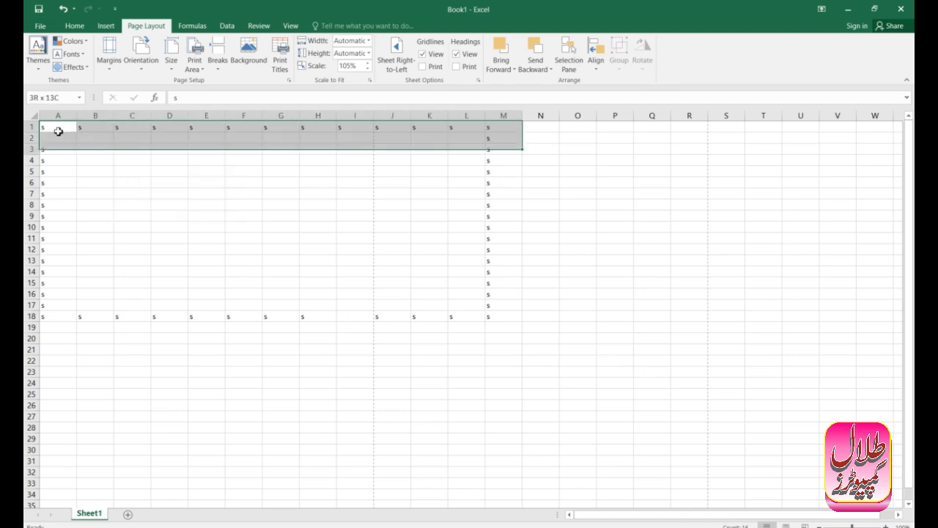
pyautogui.hotkey('shift', 'Down')
pyautogui.hotkey('shift', 'Down')
pyautogui.hotkey('shift', 'Down')
pyautogui.hotkey('shift', 'Down')
pyautogui.hotkey('shift', 'Down')
pyautogui.hotkey('shift', 'Down')
pyautogui.hotkey('shift', 'Down')
pyautogui.hotkey('shift', 'Down')
pyautogui.hotkey('shift', 'Down')
pyautogui.hotkey('shift', 'Down')
pyautogui.hotkey('shift', 'Down')
pyautogui.hotkey('shift', 'Down')
pyautogui.hotkey('shift', 'Down')
pyautogui.hotkey('shift', 'Down')
pyautogui.hotkey('shift', 'Down')
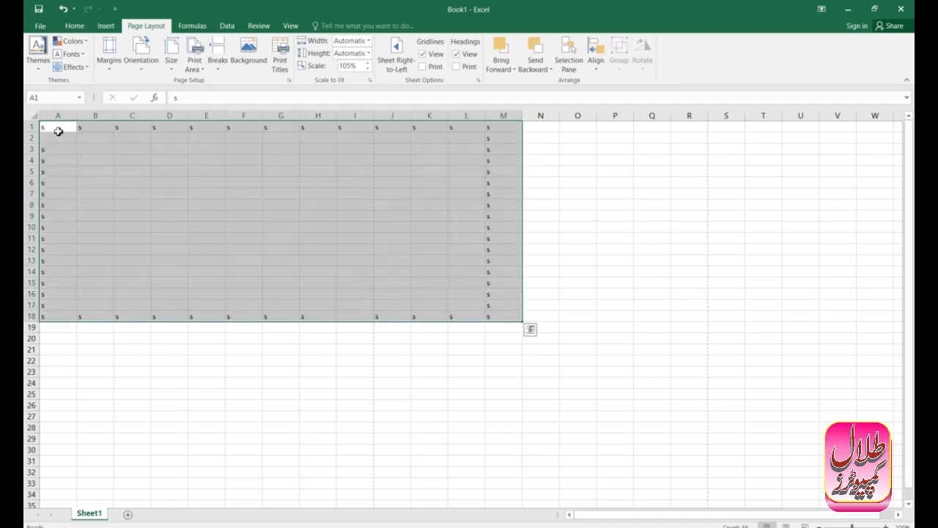
pyautogui.hotkey('ctrl', 'p')
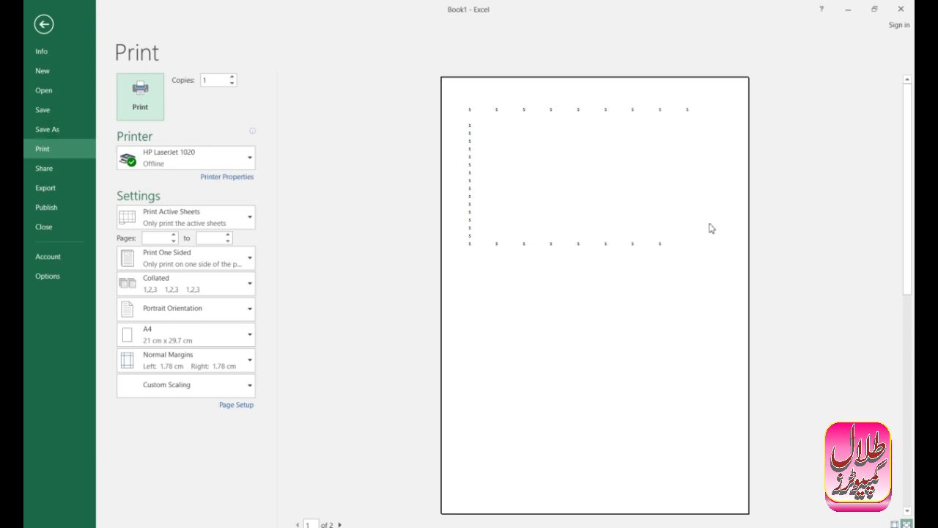
# Preview the page in landscape orientation, restore portrait orientation and dismiss the screen recorder's notification.
pyautogui.click(251, 317)
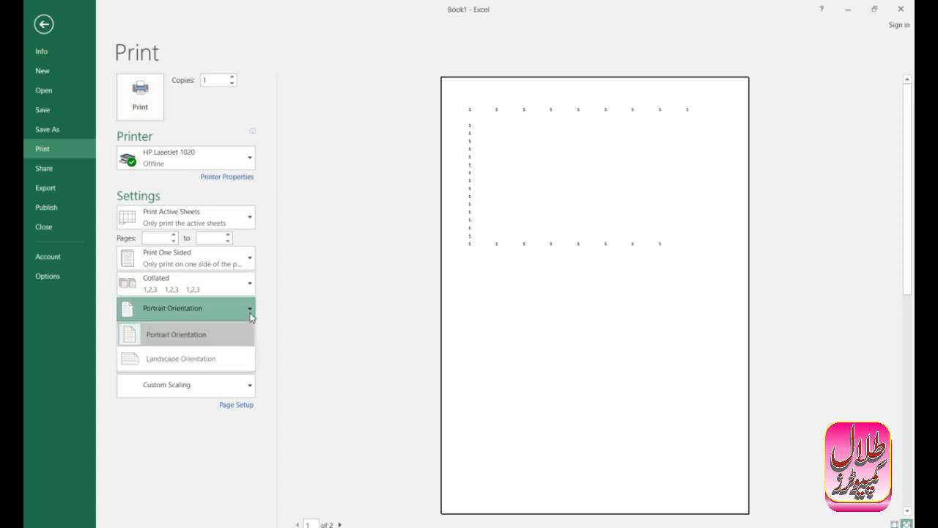
pyautogui.click(229, 358)
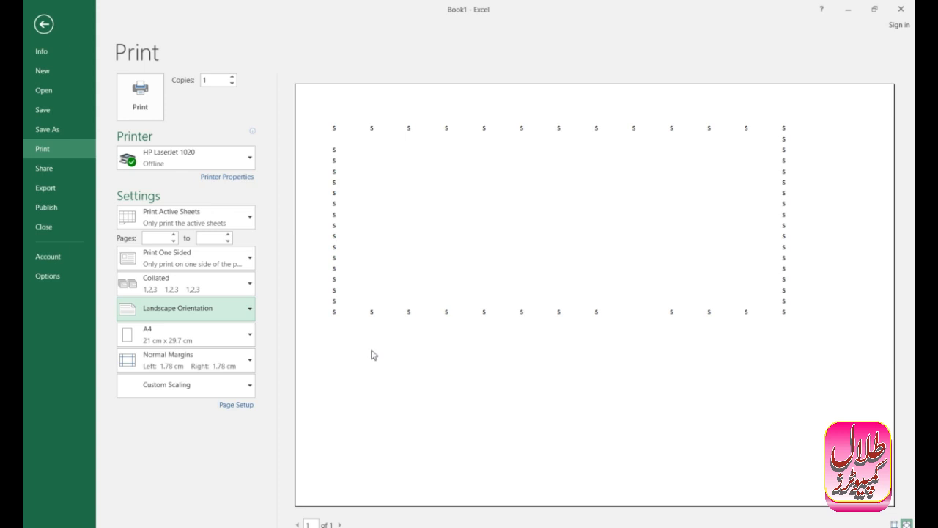
pyautogui.click(250, 319)
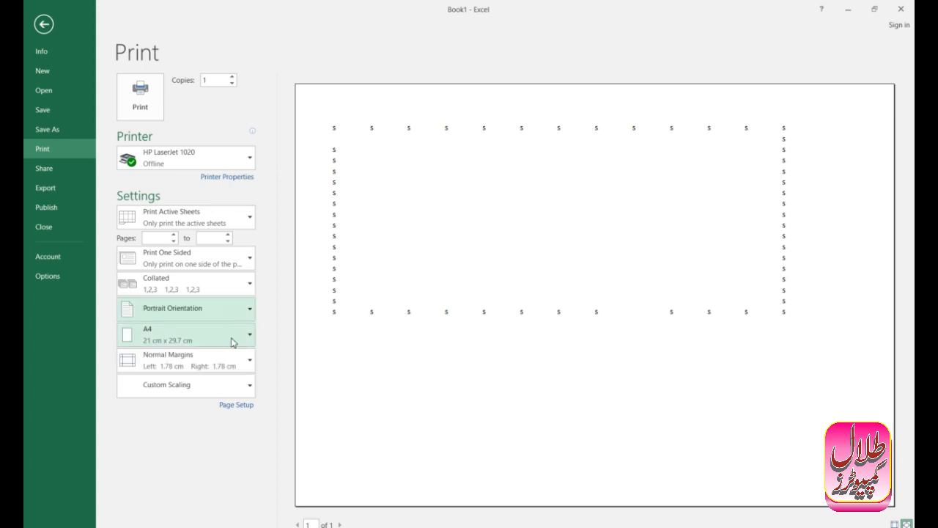
pyautogui.click(232, 341)
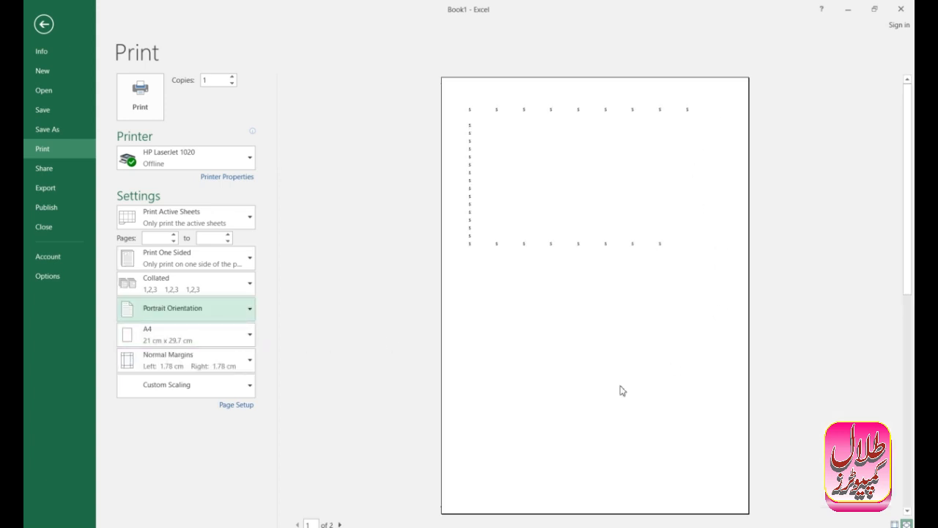
pyautogui.click(248, 310)
pyautogui.click(248, 311)
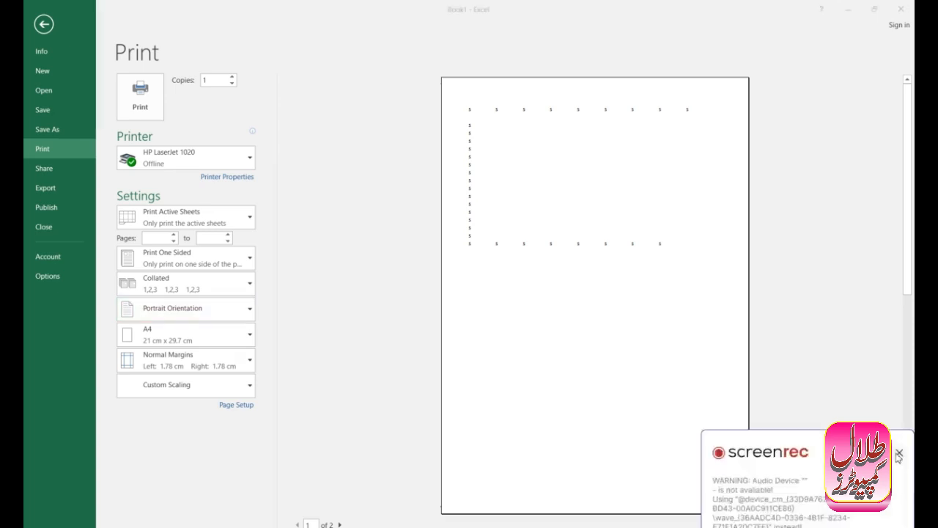
pyautogui.click(899, 454)
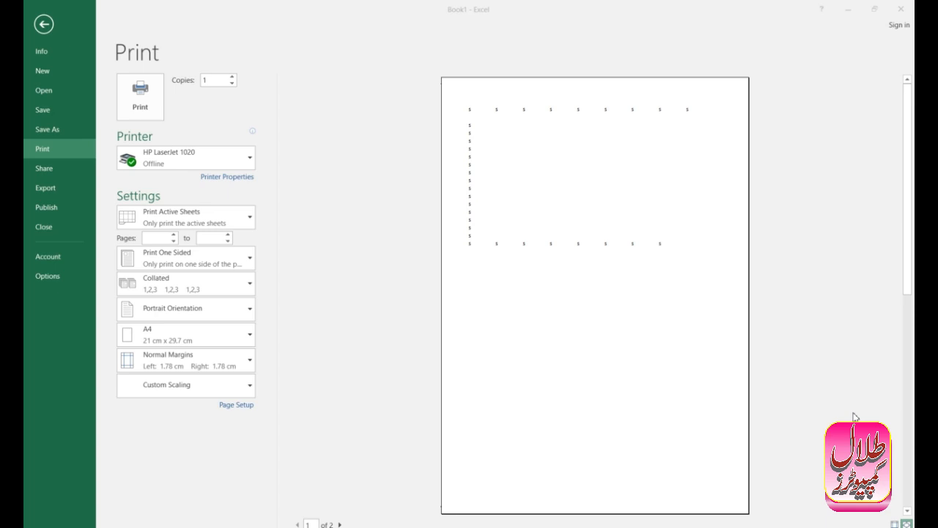
# Return to the worksheet and set the print scale to 75%.
pyautogui.click(43, 24)
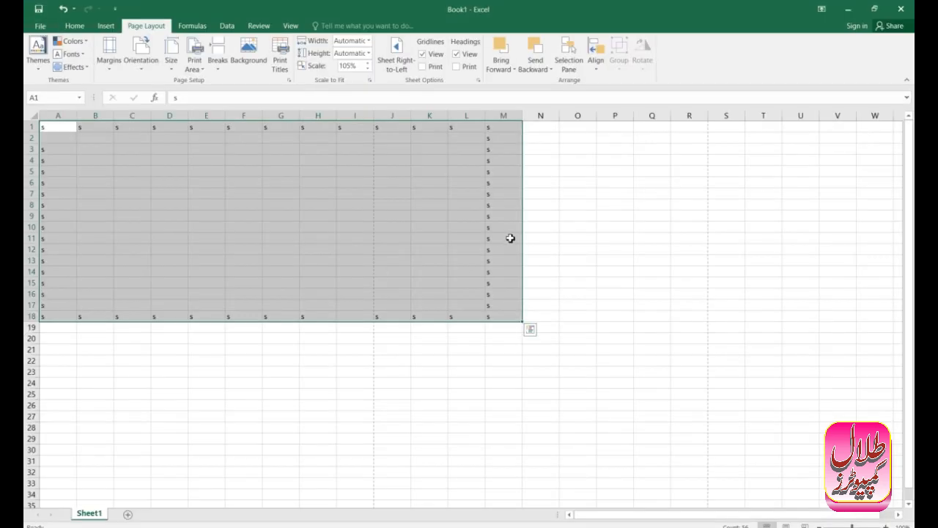
pyautogui.click(557, 348)
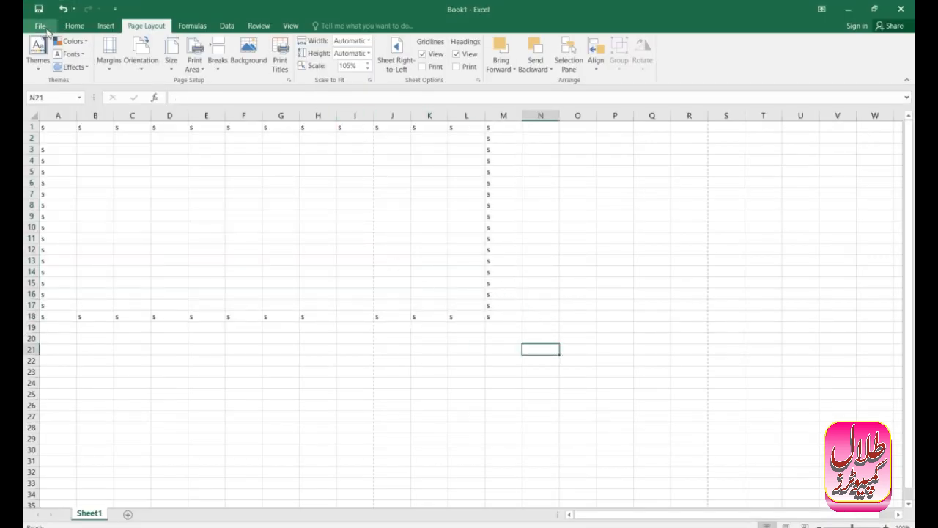
pyautogui.click(74, 26)
pyautogui.click(40, 26)
pyautogui.click(44, 24)
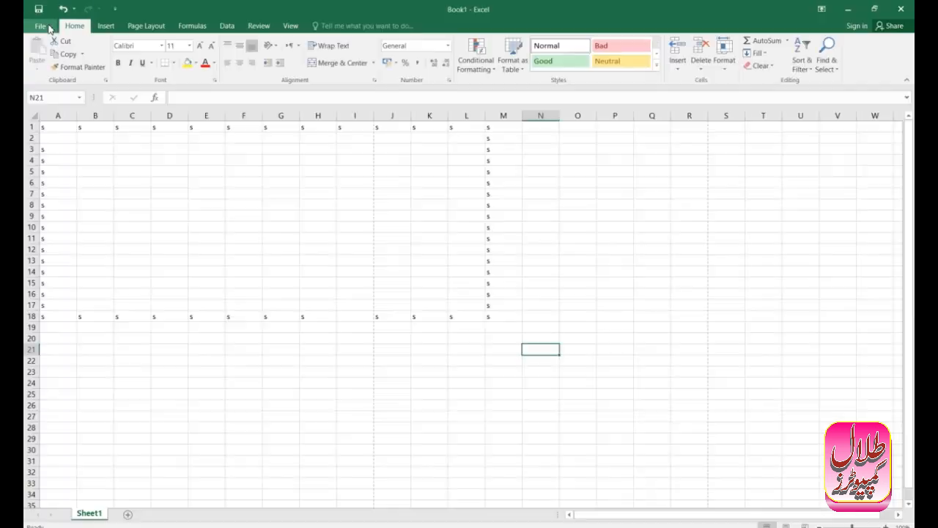
pyautogui.click(137, 27)
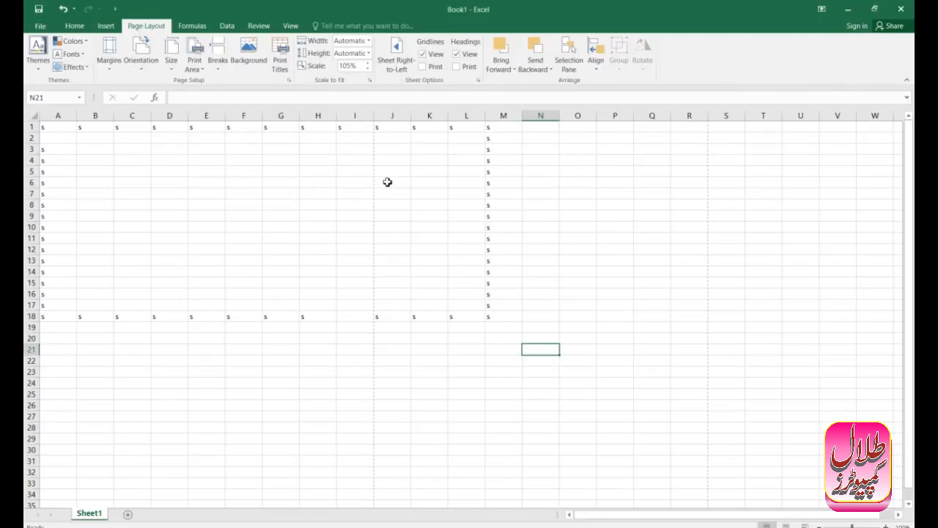
pyautogui.click(368, 63)
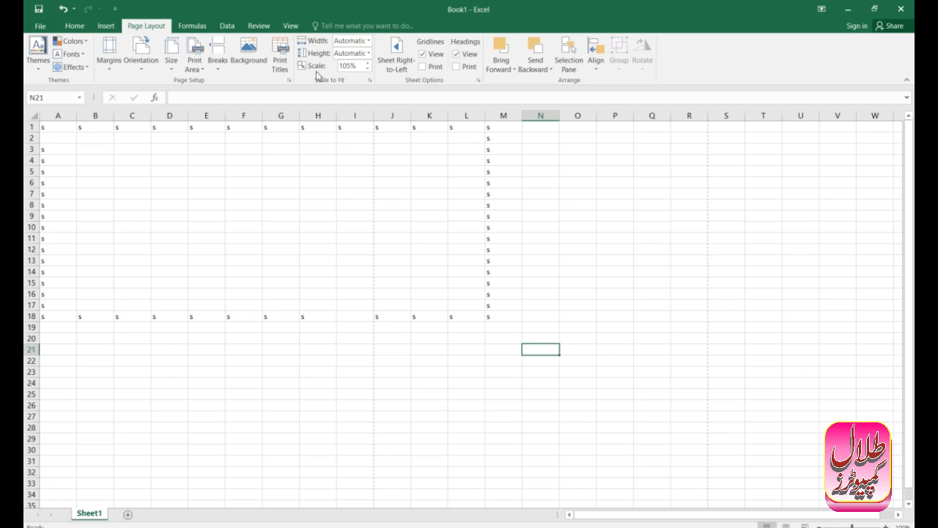
pyautogui.click(368, 68)
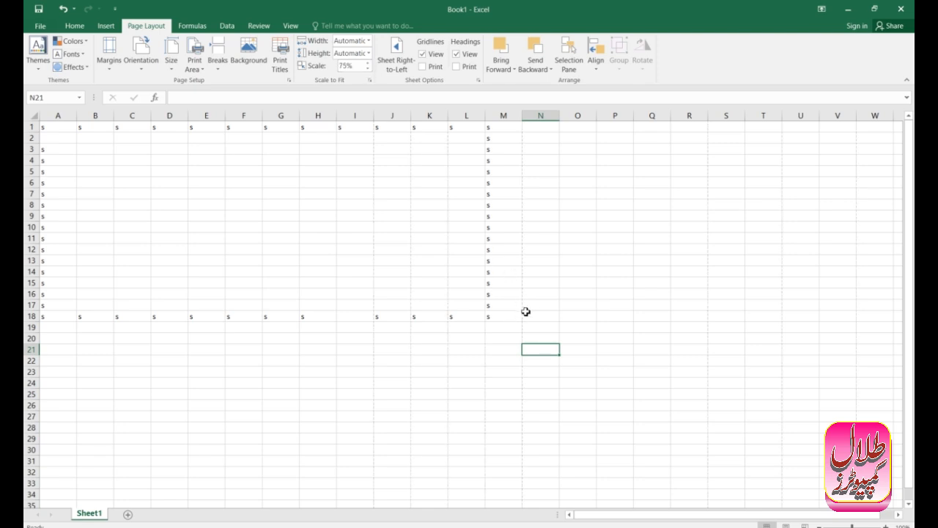
# Reselect the data range A1:M18 and check its print preview at the 75% scale.
pyautogui.click(54, 129)
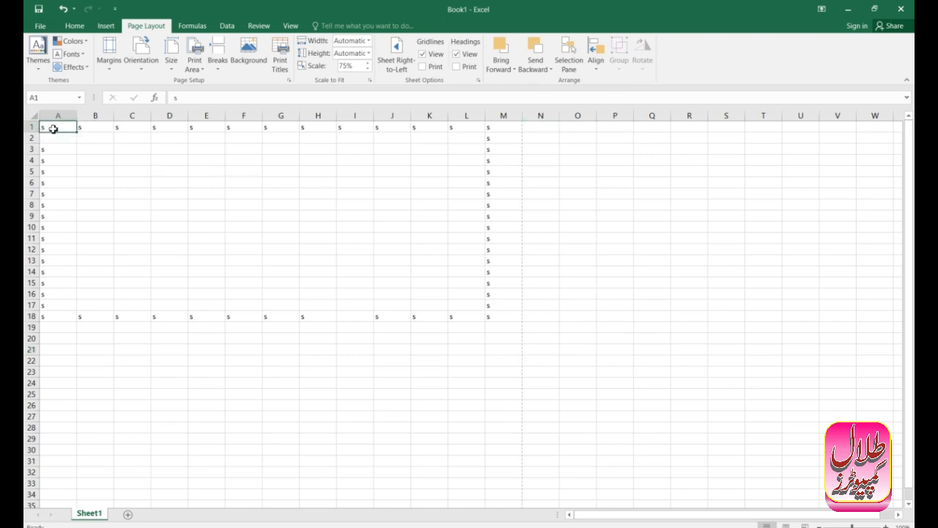
pyautogui.hotkey('shift', 'Right')
pyautogui.hotkey('shift', 'Right')
pyautogui.hotkey('shift', 'Right')
pyautogui.hotkey('shift', 'Right')
pyautogui.hotkey('shift', 'Right')
pyautogui.hotkey('shift', 'Right')
pyautogui.hotkey('shift', 'Right')
pyautogui.hotkey('shift', 'Right')
pyautogui.hotkey('shift', 'Right')
pyautogui.hotkey('shift', 'Right')
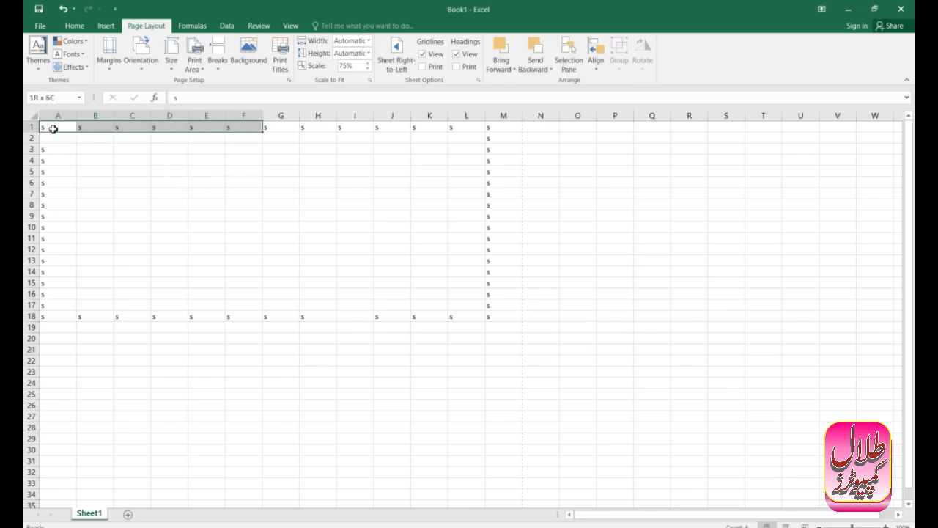
pyautogui.hotkey('shift', 'Right')
pyautogui.hotkey('shift', 'Right')
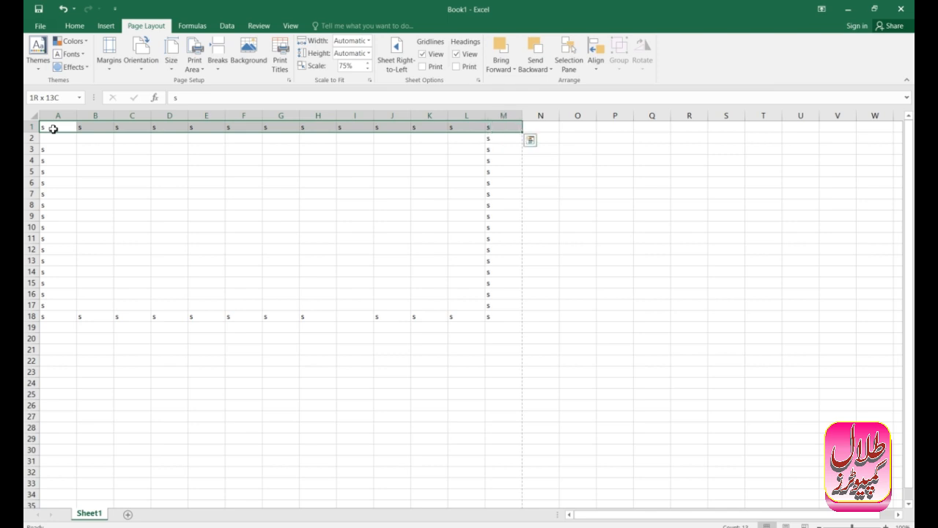
pyautogui.hotkey('shift', 'Down')
pyautogui.hotkey('shift', 'Down')
pyautogui.hotkey('shift', 'Down')
pyautogui.hotkey('shift', 'Down')
pyautogui.hotkey('shift', 'Down')
pyautogui.hotkey('shift', 'Down')
pyautogui.hotkey('shift', 'Down')
pyautogui.hotkey('shift', 'Down')
pyautogui.hotkey('shift', 'Down')
pyautogui.hotkey('shift', 'Down')
pyautogui.hotkey('shift', 'Down')
pyautogui.hotkey('shift', 'Down')
pyautogui.hotkey('shift', 'Down')
pyautogui.hotkey('shift', 'Down')
pyautogui.hotkey('shift', 'Down')
pyautogui.hotkey('shift', 'Down')
pyautogui.hotkey('shift', 'Down')
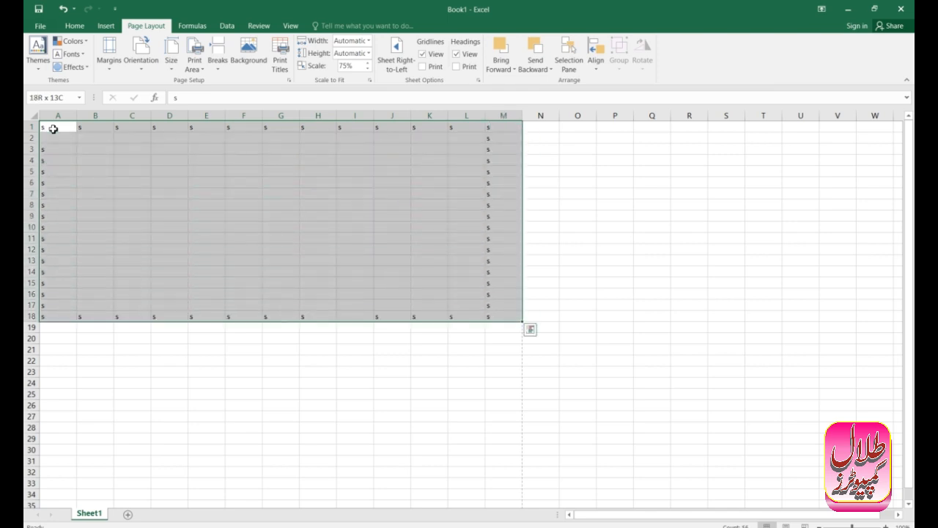
pyautogui.hotkey('ctrl', 'p')
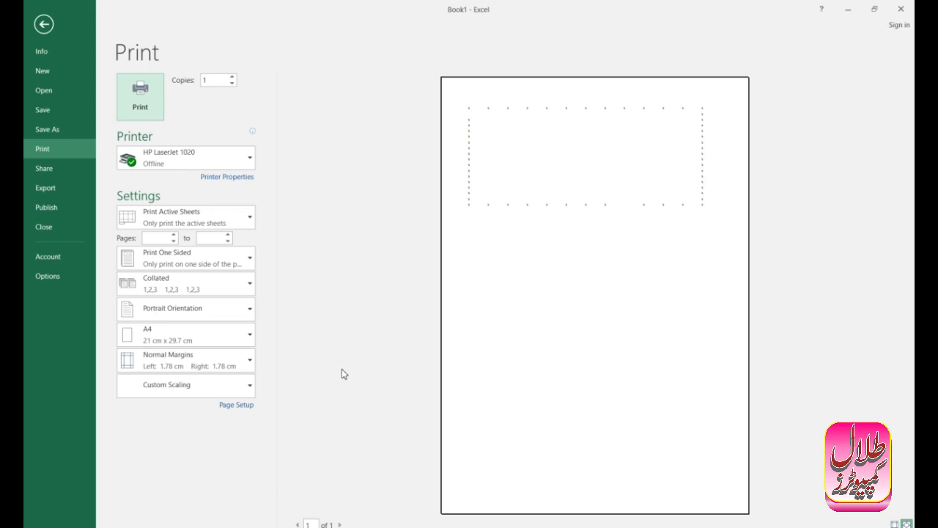
# Center the printed data on the page both horizontally and vertically in the page setup.
pyautogui.click(237, 408)
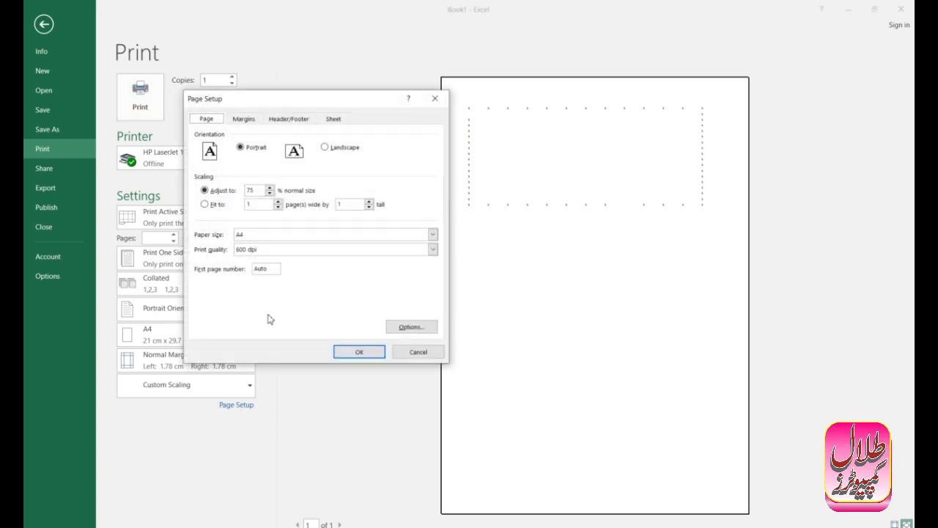
pyautogui.click(245, 122)
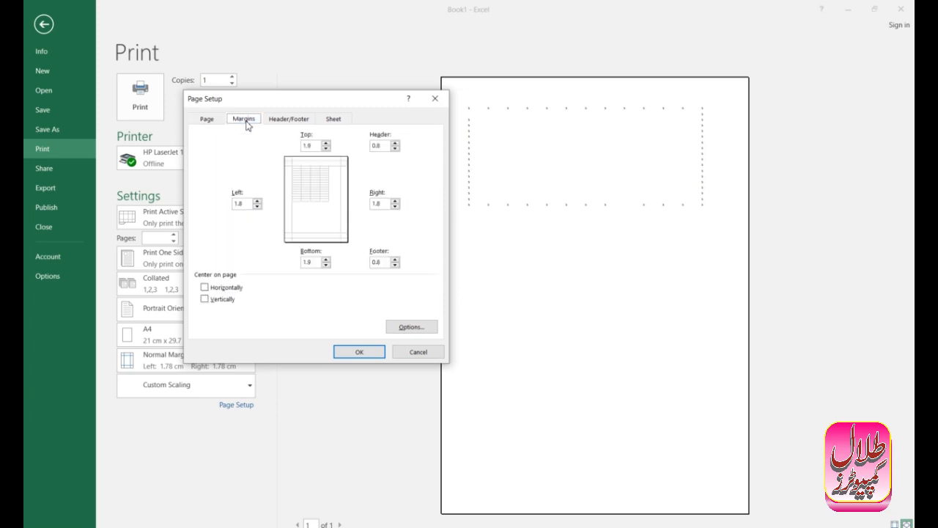
pyautogui.click(207, 289)
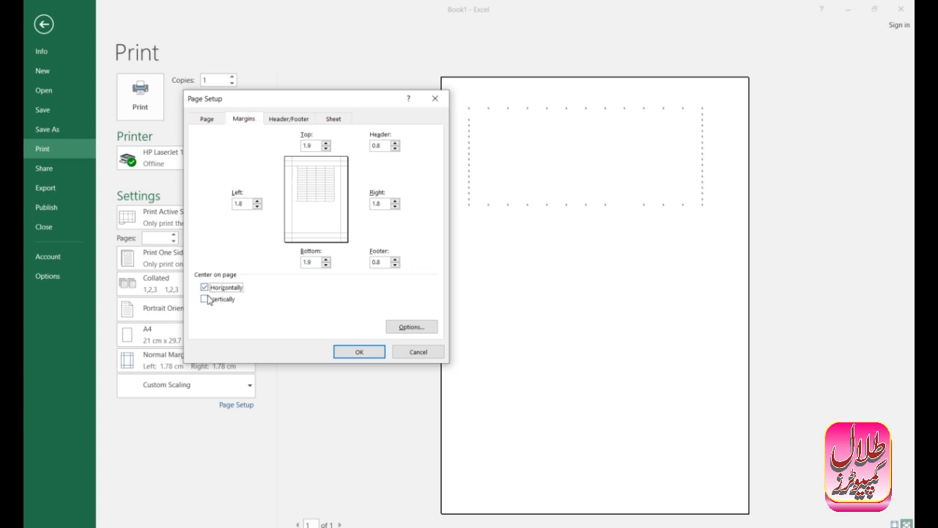
pyautogui.click(205, 300)
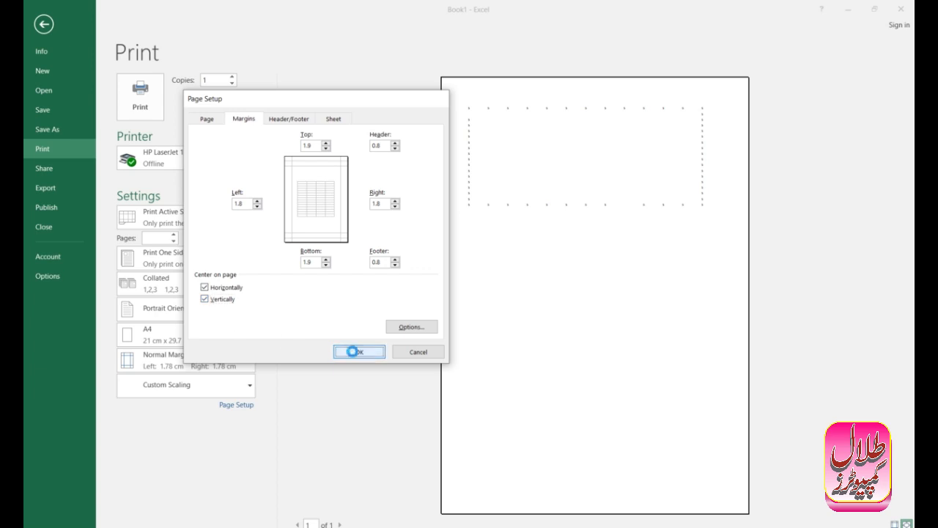
pyautogui.click(351, 351)
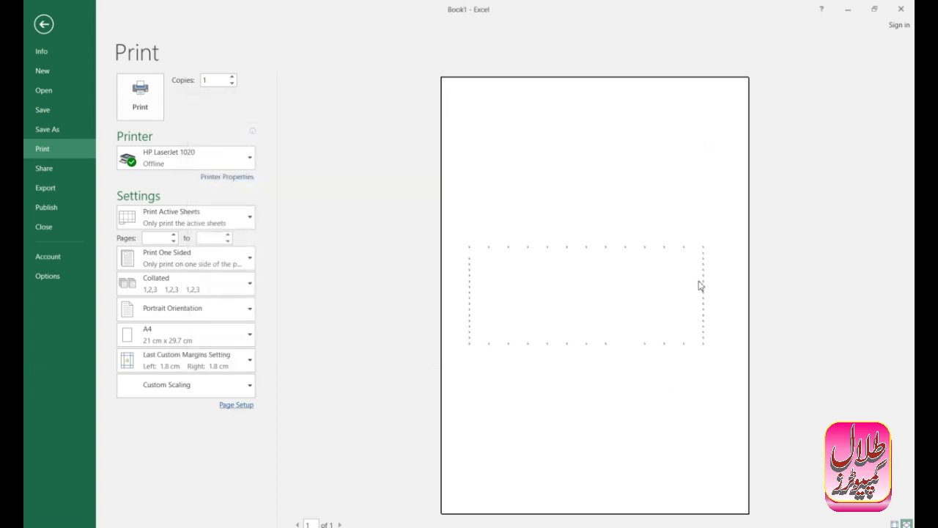
# Review the page setup's margin and centering options, close the dialog and return to the worksheet.
pyautogui.click(244, 407)
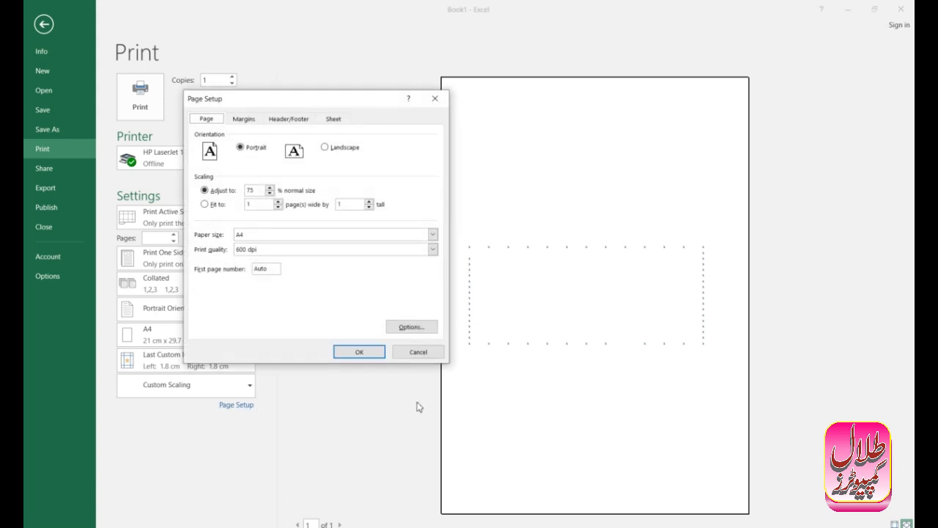
pyautogui.click(245, 121)
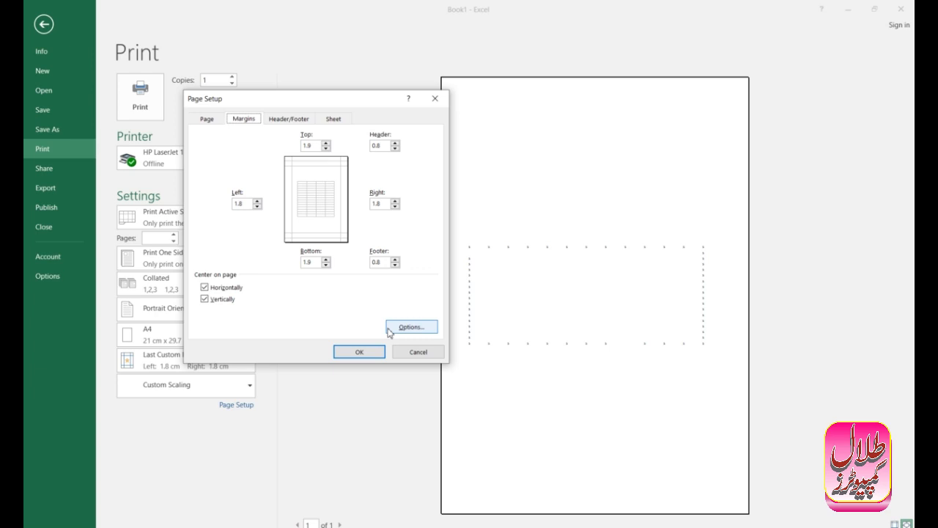
pyautogui.click(368, 355)
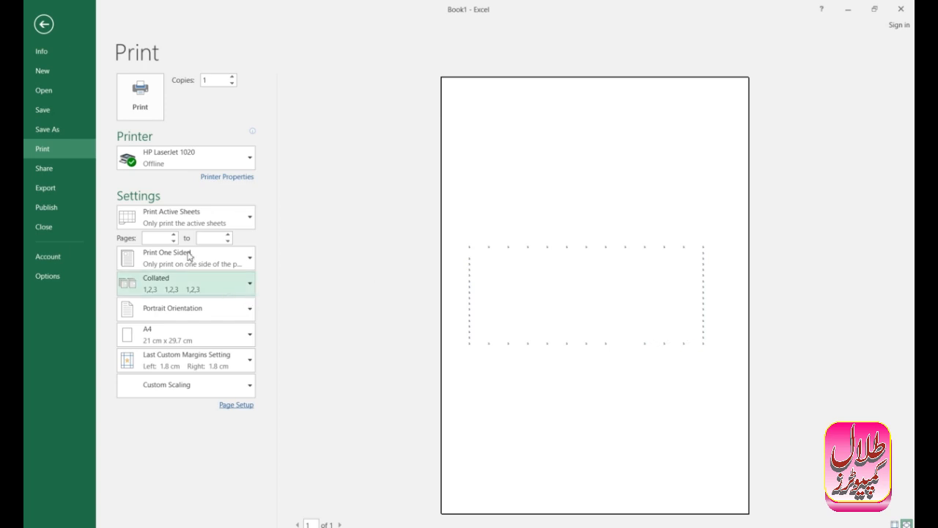
pyautogui.click(44, 26)
pyautogui.click(576, 248)
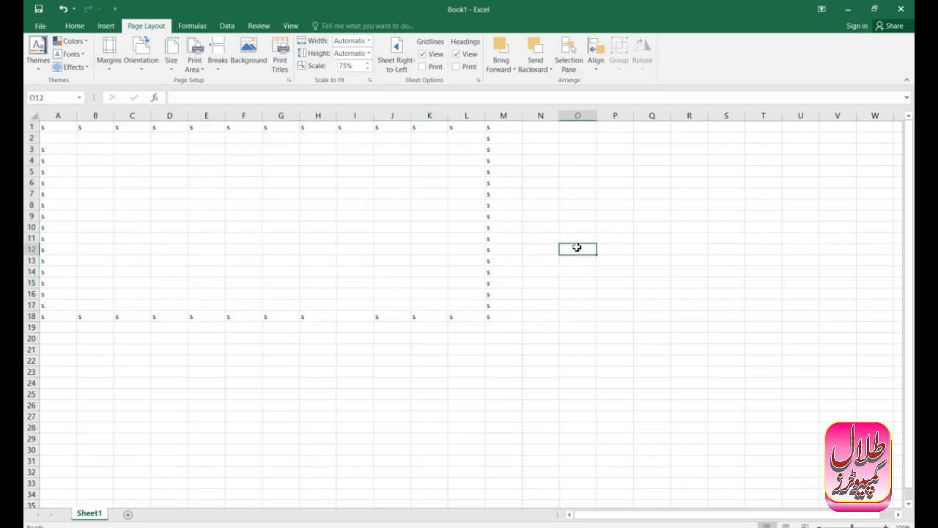
# Set the print scale to 100% and the page orientation to landscape.
pyautogui.click(369, 63)
pyautogui.click(368, 64)
pyautogui.click(368, 64)
pyautogui.click(368, 64)
pyautogui.click(368, 64)
pyautogui.click(368, 64)
pyautogui.click(368, 63)
pyautogui.click(143, 67)
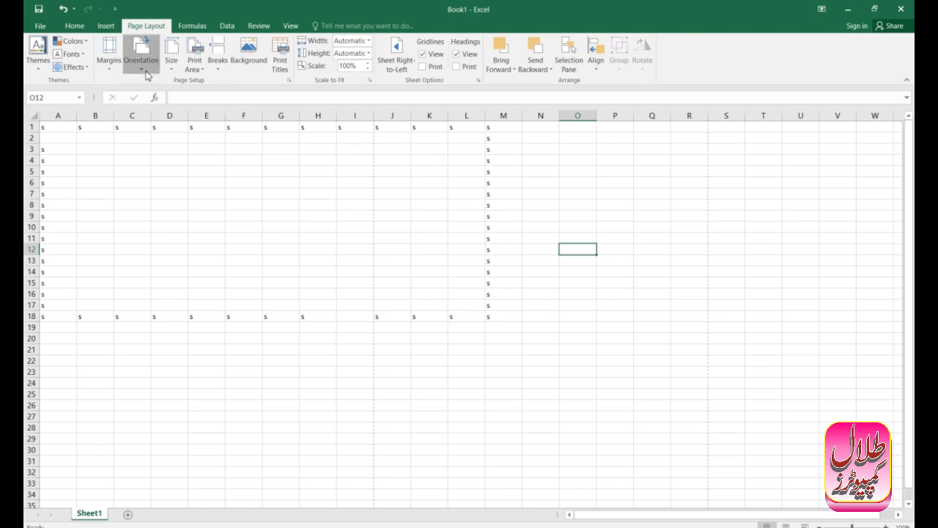
pyautogui.click(157, 117)
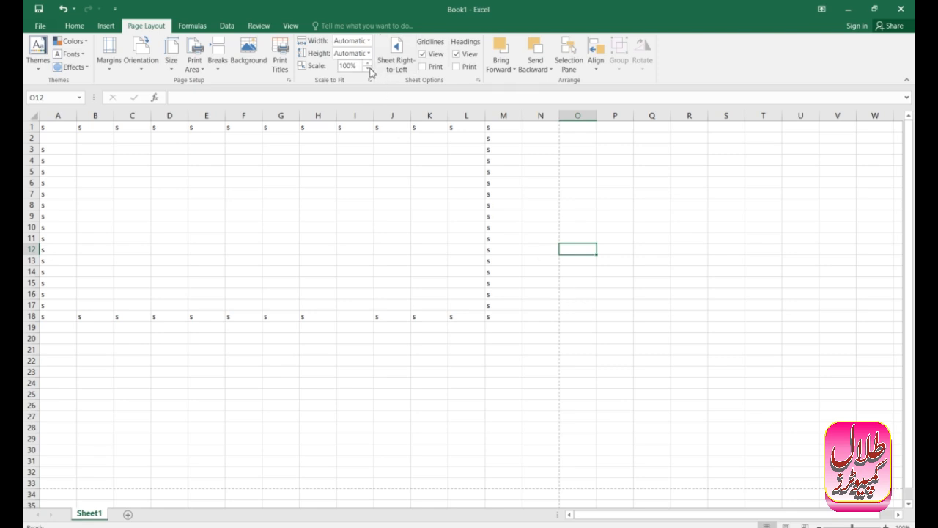
# Enlarge the font of the data in cells A1:M18 to size 18.
pyautogui.click(58, 128)
pyautogui.hotkey('shift', 'Right')
pyautogui.hotkey('shift', 'Right')
pyautogui.hotkey('shift', 'Right')
pyautogui.hotkey('shift', 'Right')
pyautogui.hotkey('shift', 'Right')
pyautogui.hotkey('shift', 'Right')
pyautogui.hotkey('shift', 'Right')
pyautogui.hotkey('shift', 'Right')
pyautogui.hotkey('shift', 'Right')
pyautogui.hotkey('shift', 'Right')
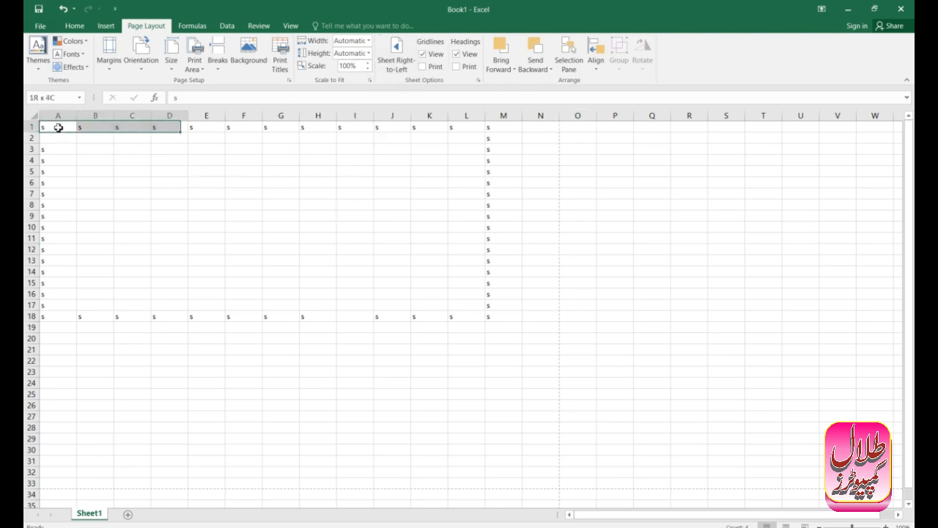
pyautogui.hotkey('shift', 'Right')
pyautogui.hotkey('shift', 'Right')
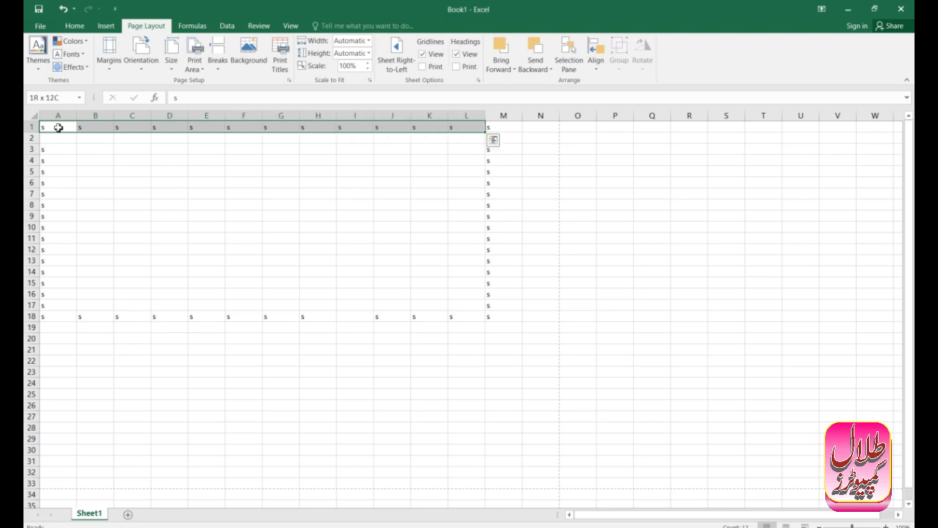
pyautogui.hotkey('shift', 'Down')
pyautogui.hotkey('shift', 'Down')
pyautogui.hotkey('shift', 'Down')
pyautogui.hotkey('shift', 'Down')
pyautogui.hotkey('shift', 'Down')
pyautogui.hotkey('shift', 'Down')
pyautogui.hotkey('shift', 'Down')
pyautogui.hotkey('shift', 'Down')
pyautogui.hotkey('shift', 'Down')
pyautogui.hotkey('shift', 'Down')
pyautogui.hotkey('shift', 'Down')
pyautogui.hotkey('shift', 'Down')
pyautogui.hotkey('shift', 'Down')
pyautogui.hotkey('shift', 'Down')
pyautogui.hotkey('shift', 'Down')
pyautogui.hotkey('shift', 'Down')
pyautogui.hotkey('shift', 'Down')
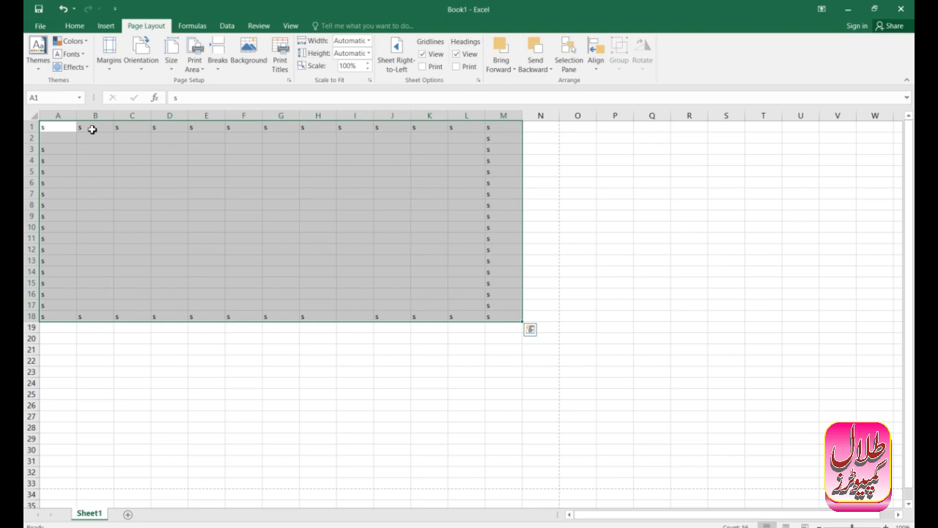
pyautogui.click(74, 26)
pyautogui.click(200, 46)
pyautogui.click(200, 45)
pyautogui.click(201, 47)
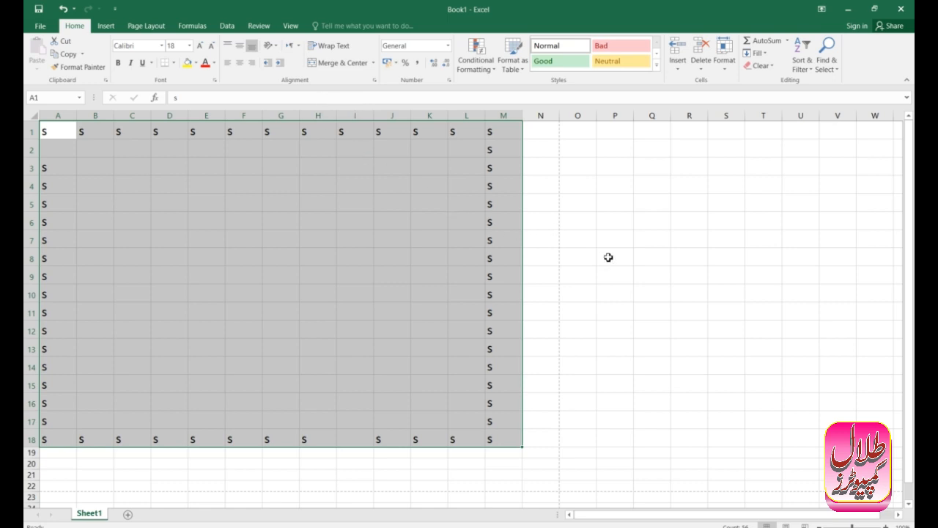
# Preview the enlarged data for printing and set the page margins to Normal.
pyautogui.hotkey('ctrl', 'p')
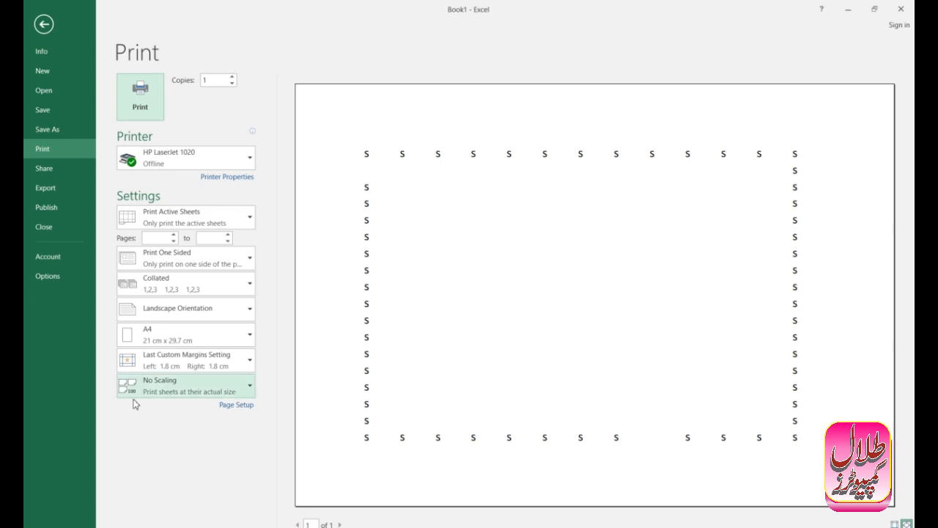
pyautogui.click(248, 362)
pyautogui.click(213, 222)
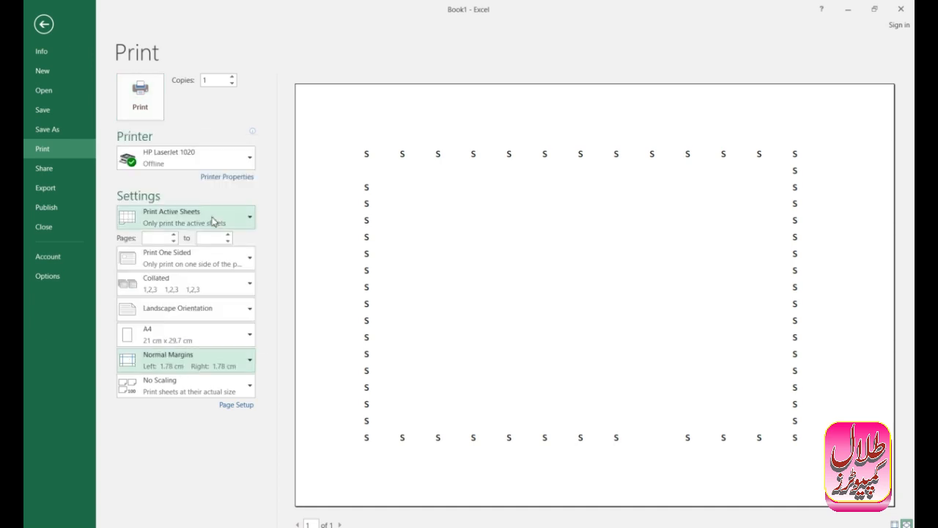
# Turn off both horizontal and vertical centering on the page in the page setup.
pyautogui.click(233, 406)
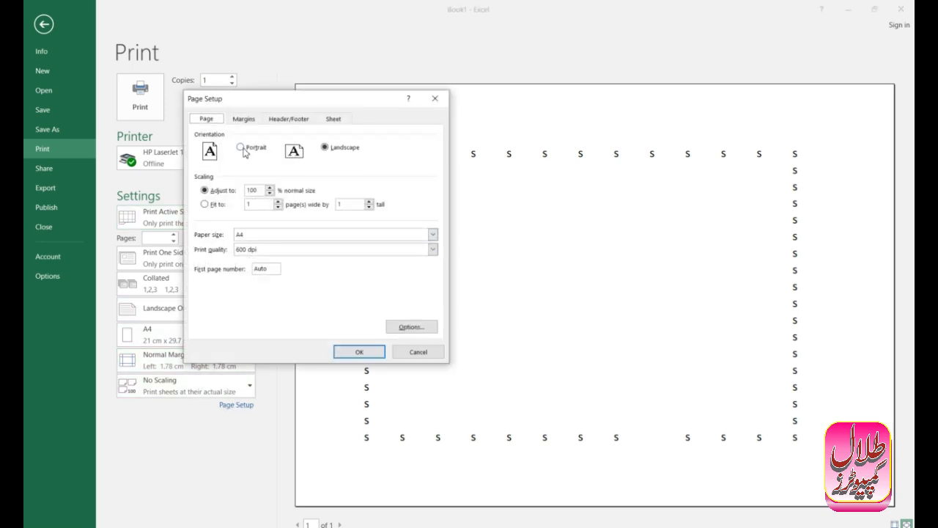
pyautogui.click(243, 119)
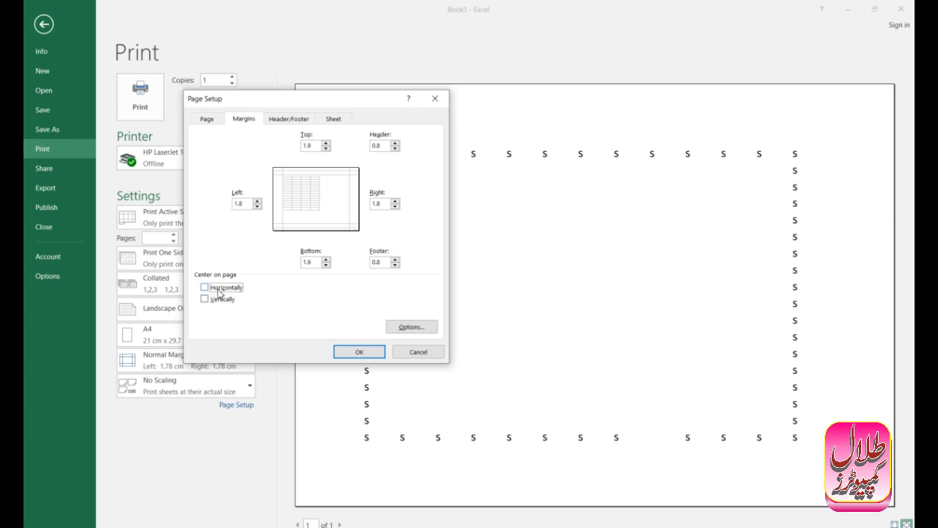
pyautogui.click(358, 352)
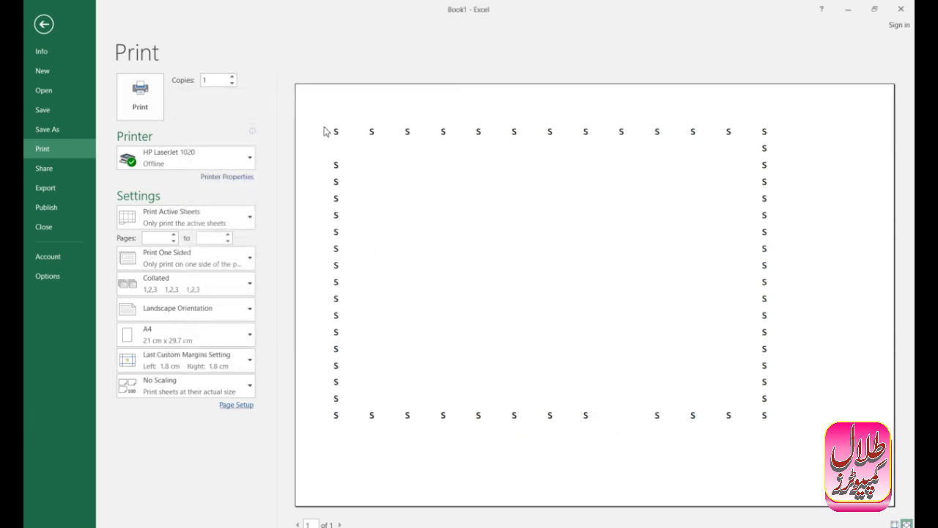
# Center the printed data horizontally and vertically in the page setup, apply it and return to the worksheet.
pyautogui.click(237, 405)
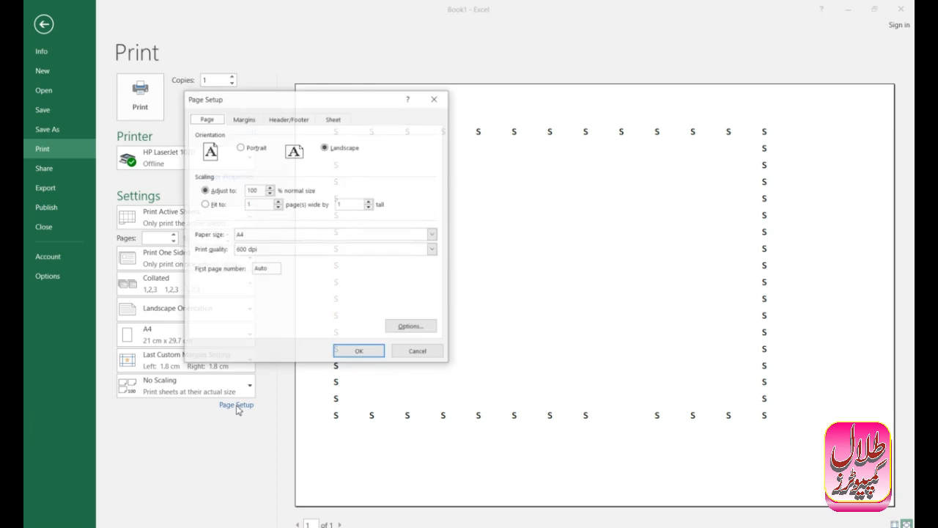
pyautogui.click(245, 119)
pyautogui.click(224, 301)
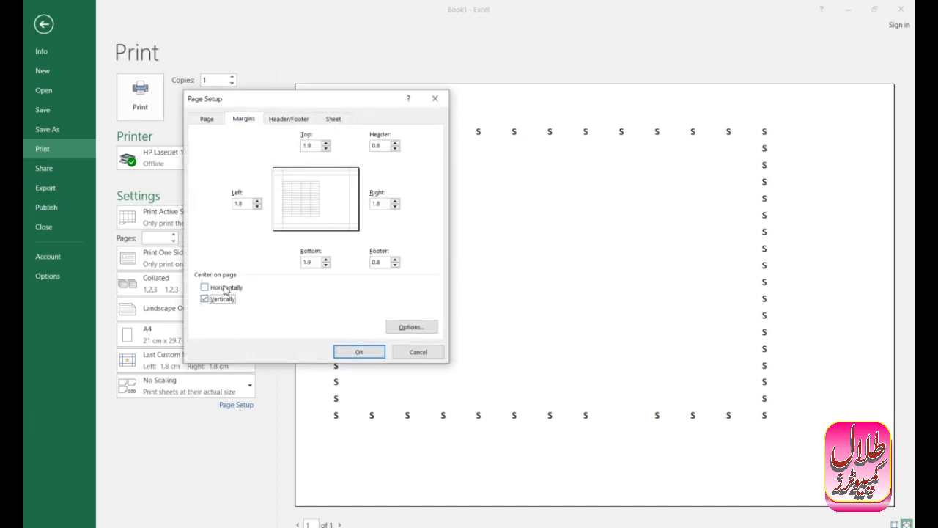
pyautogui.click(225, 288)
pyautogui.click(366, 352)
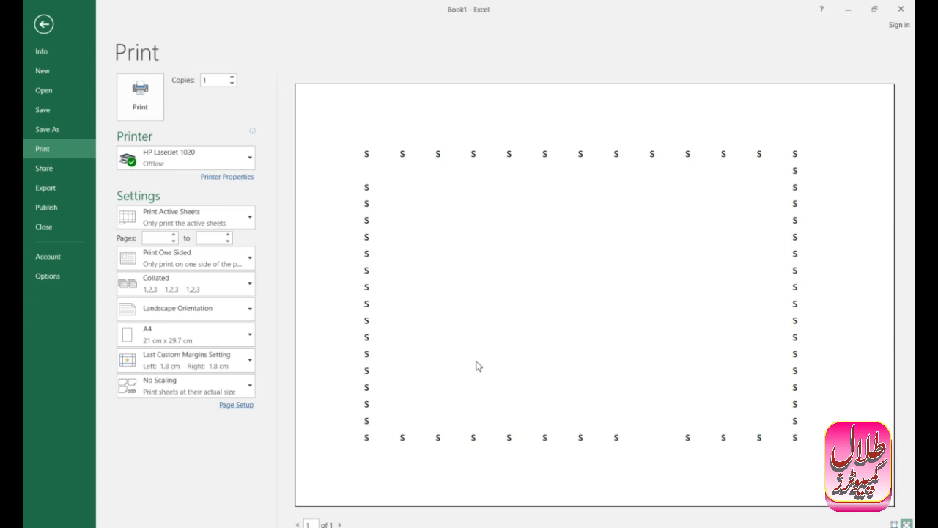
pyautogui.click(43, 24)
pyautogui.click(635, 287)
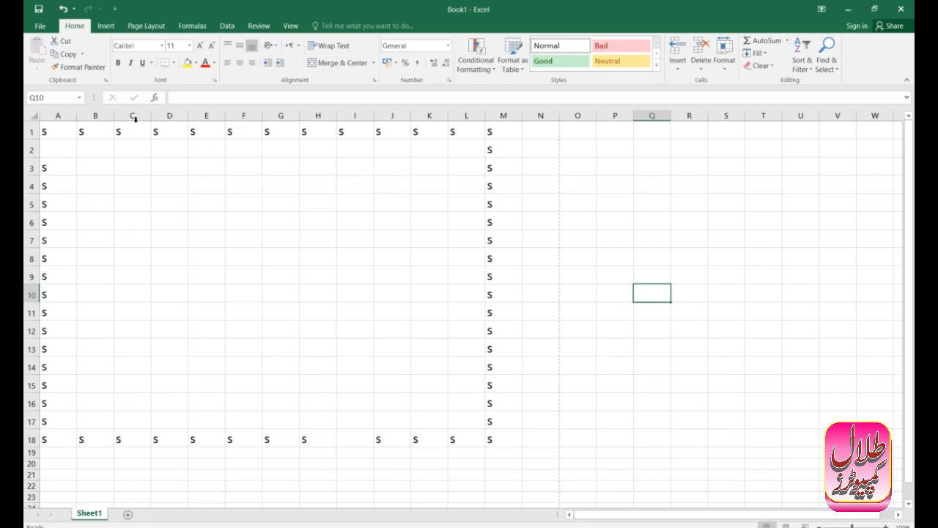
# Clear the contents of cells A1:M19 and deselect the range.
pyautogui.click(71, 135)
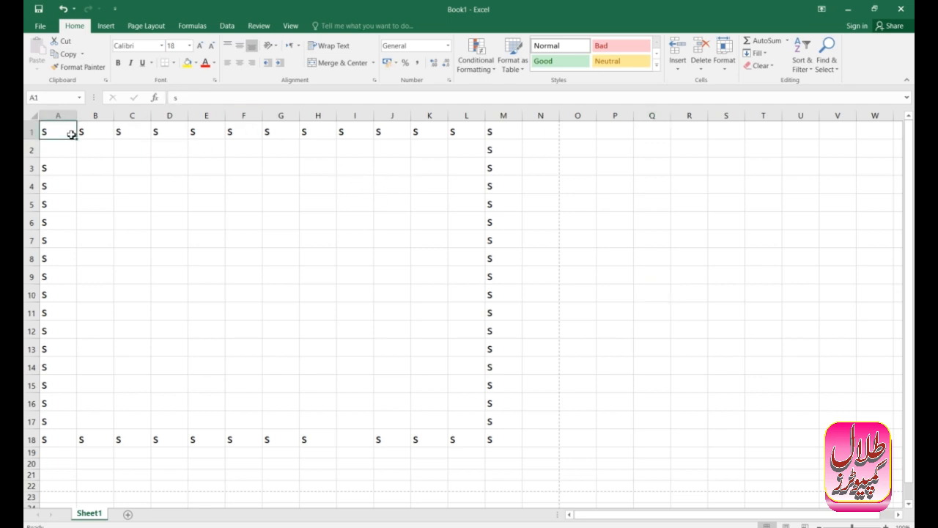
pyautogui.hotkey('shift', 'Right')
pyautogui.hotkey('shift', 'Right')
pyautogui.hotkey('shift', 'Right')
pyautogui.hotkey('shift', 'Right')
pyautogui.hotkey('shift', 'Right')
pyautogui.hotkey('shift', 'Right')
pyautogui.hotkey('shift', 'Right')
pyautogui.hotkey('shift', 'Right')
pyautogui.hotkey('shift', 'Right')
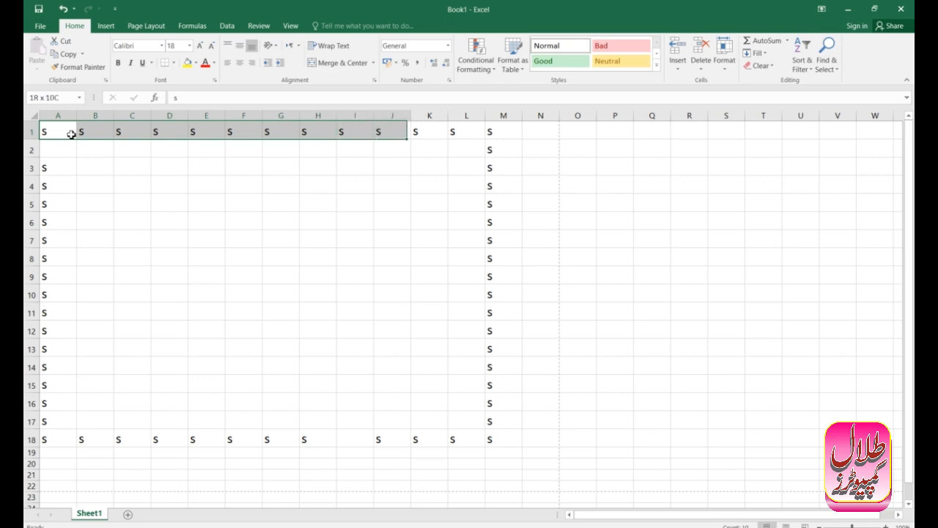
pyautogui.hotkey('shift', 'Right')
pyautogui.hotkey('shift', 'Right')
pyautogui.hotkey('shift', 'Right')
pyautogui.hotkey('shift', 'Down')
pyautogui.hotkey('shift', 'Down')
pyautogui.hotkey('shift', 'Down')
pyautogui.hotkey('shift', 'Down')
pyautogui.hotkey('shift', 'Down')
pyautogui.hotkey('shift', 'Down')
pyautogui.hotkey('shift', 'Down')
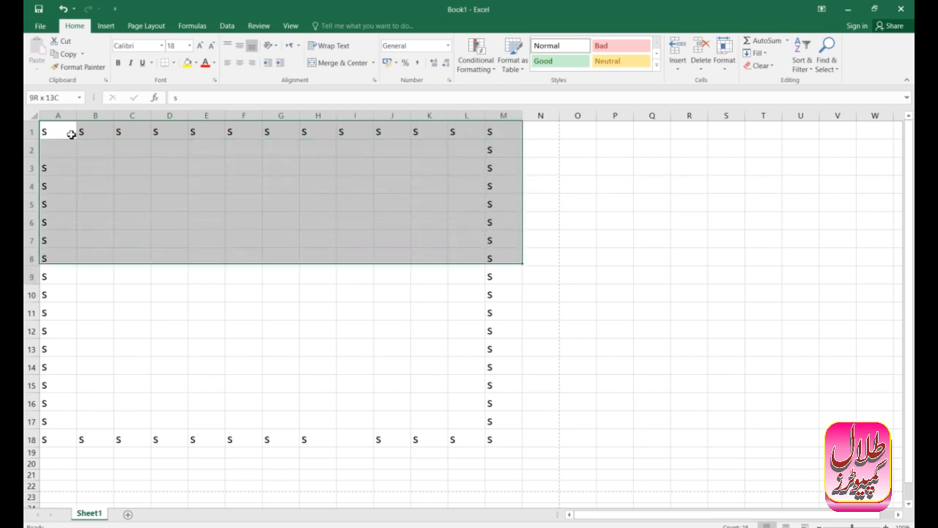
pyautogui.hotkey('shift', 'Down')
pyautogui.hotkey('shift', 'Down')
pyautogui.hotkey('shift', 'Down')
pyautogui.hotkey('shift', 'Down')
pyautogui.hotkey('shift', 'Down')
pyautogui.hotkey('shift', 'Down')
pyautogui.hotkey('shift', 'Down')
pyautogui.hotkey('shift', 'Down')
pyautogui.hotkey('shift', 'Down')
pyautogui.hotkey('shift', 'Down')
pyautogui.hotkey('shift', 'Down')
pyautogui.press('Delete')
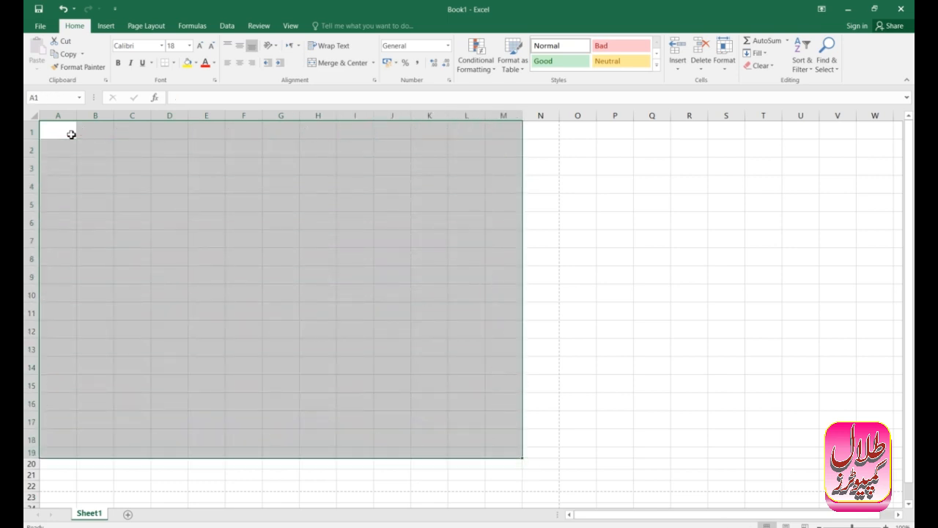
pyautogui.click(661, 235)
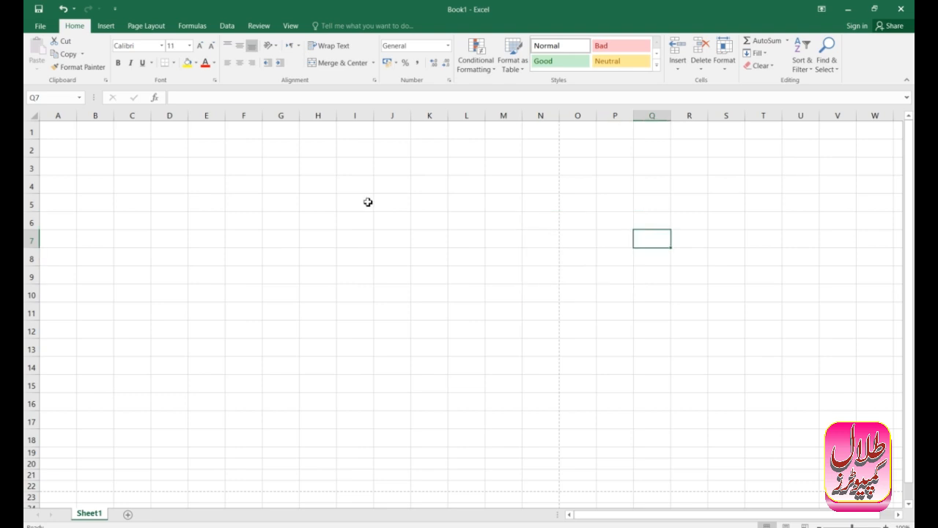
pyautogui.click(282, 134)
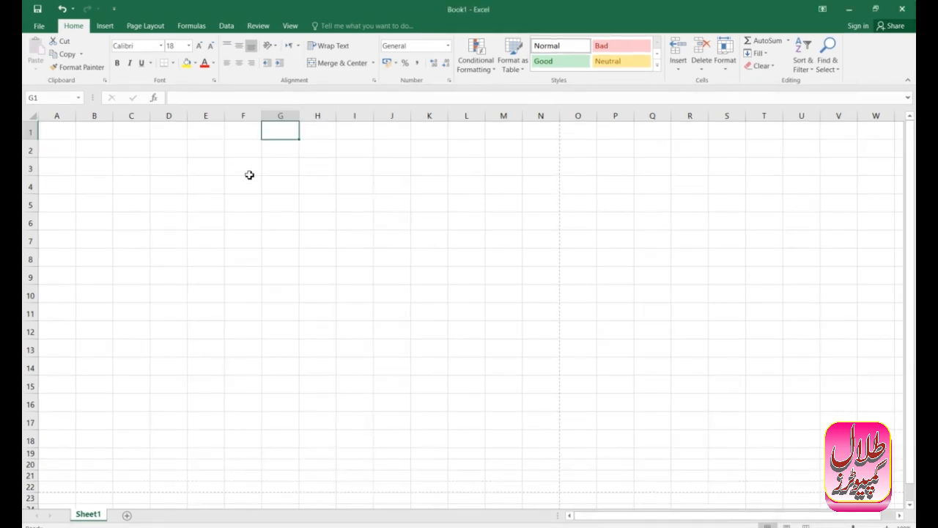
pyautogui.click(284, 171)
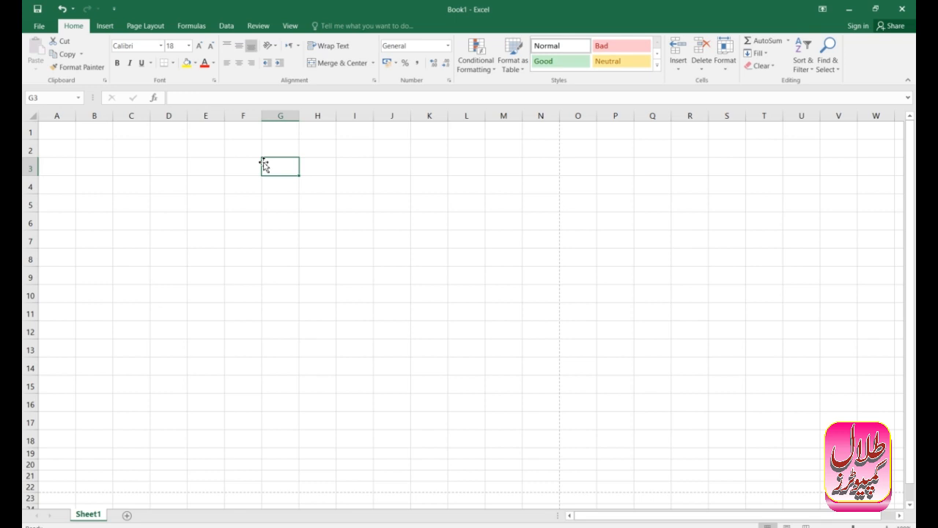
pyautogui.hotkey('shift', 'Down')
pyautogui.hotkey('shift', 'Down')
pyautogui.hotkey('shift', 'Down')
pyautogui.hotkey('shift', 'Down')
pyautogui.hotkey('shift', 'Down')
pyautogui.hotkey('shift', 'Down')
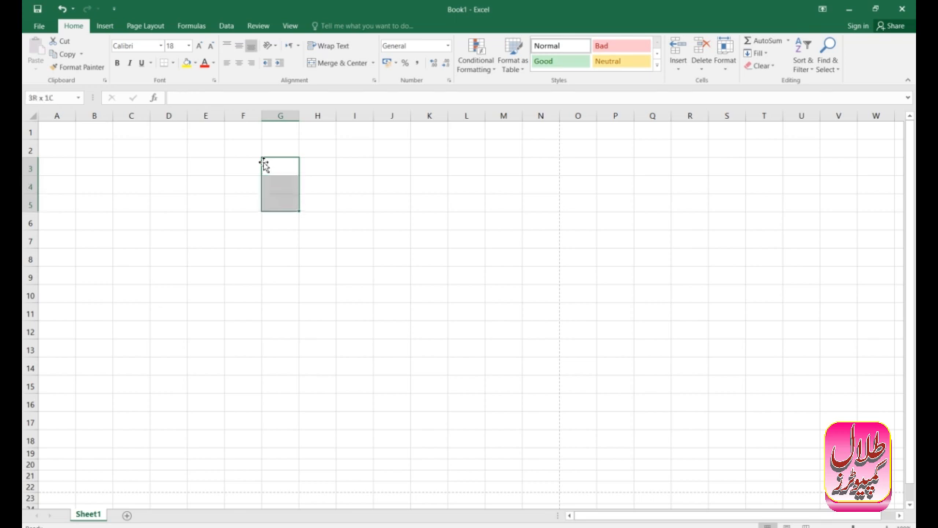
# Merge and center cells G1:G21 into one tall cell.
pyautogui.press('Up')
pyautogui.press('Up')
pyautogui.hotkey('shift', 'Down')
pyautogui.hotkey('shift', 'Down')
pyautogui.hotkey('shift', 'Down')
pyautogui.hotkey('shift', 'Down')
pyautogui.hotkey('shift', 'Down')
pyautogui.hotkey('shift', 'Down')
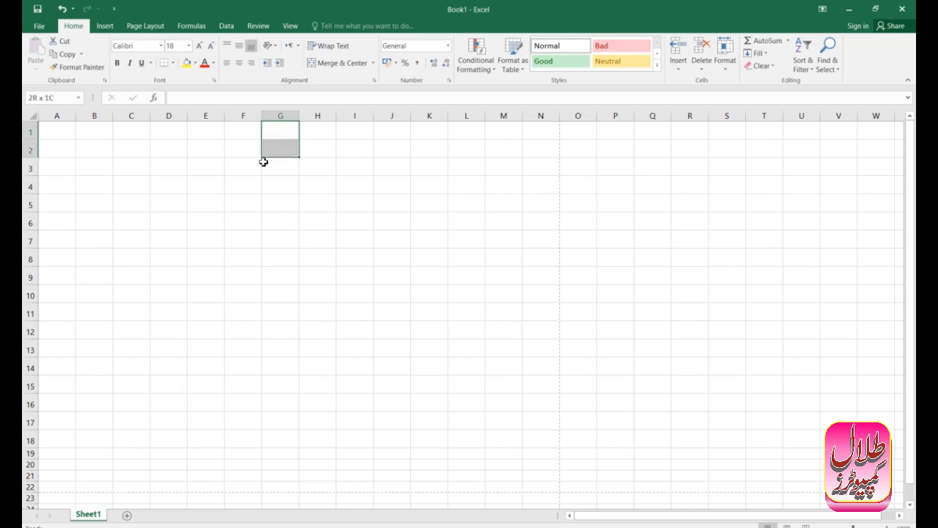
pyautogui.hotkey('shift', 'Down')
pyautogui.hotkey('shift', 'Down')
pyautogui.hotkey('shift', 'Down')
pyautogui.hotkey('shift', 'Down')
pyautogui.hotkey('shift', 'Down')
pyautogui.hotkey('shift', 'Down')
pyautogui.hotkey('shift', 'Down')
pyautogui.hotkey('shift', 'Down')
pyautogui.hotkey('shift', 'Down')
pyautogui.hotkey('shift', 'Down')
pyautogui.hotkey('shift', 'Down')
pyautogui.hotkey('shift', 'Down')
pyautogui.hotkey('shift', 'Down')
pyautogui.hotkey('shift', 'Down')
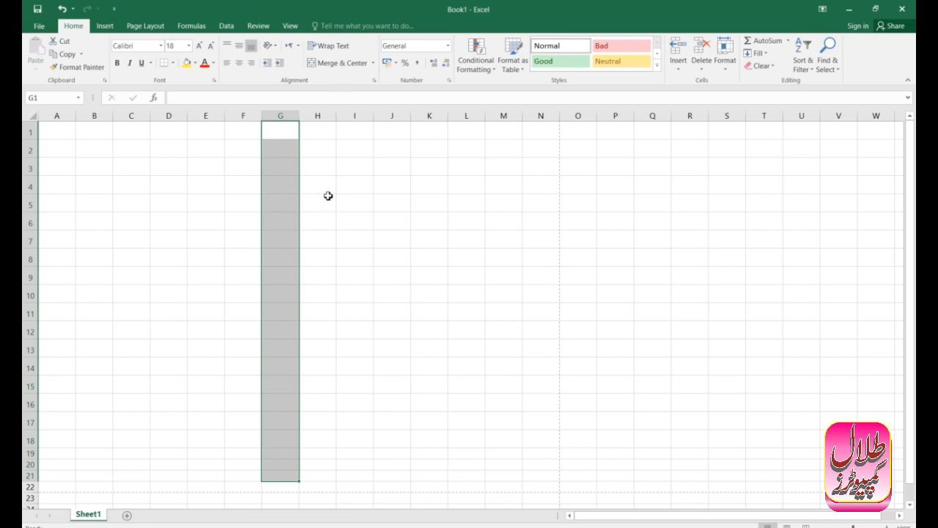
pyautogui.click(327, 66)
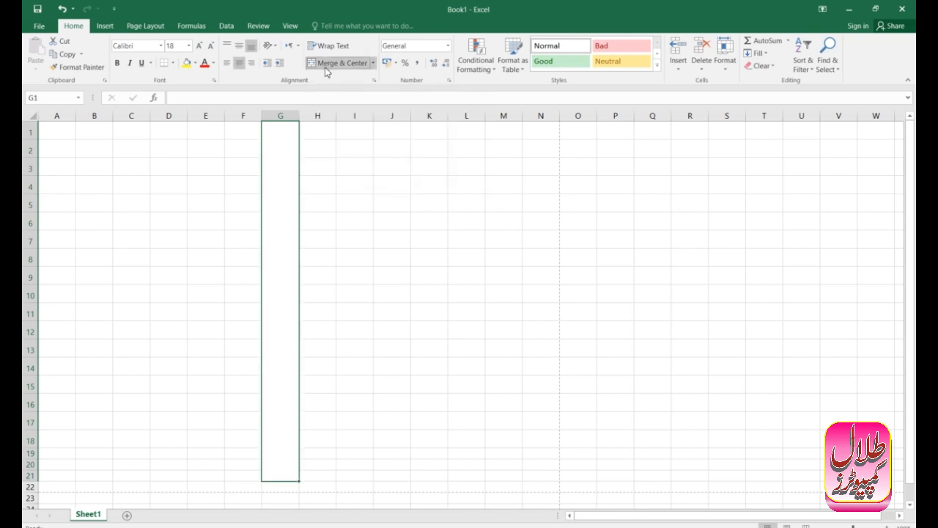
# Enter "Tallal Computers Kallar Kahar" in the merged cell in column G.
pyautogui.click(385, 385)
pyautogui.click(287, 334)
pyautogui.write('T')
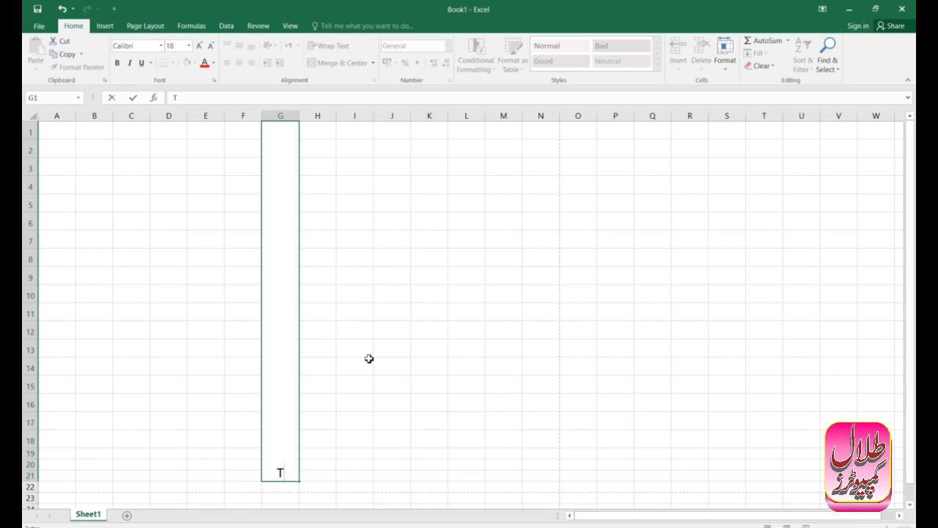
pyautogui.write('allal C')
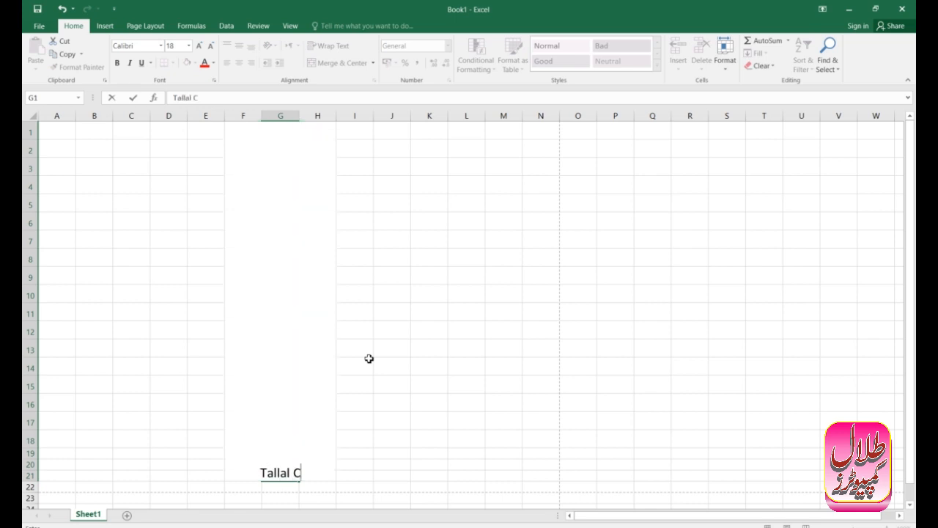
pyautogui.write('omputers ')
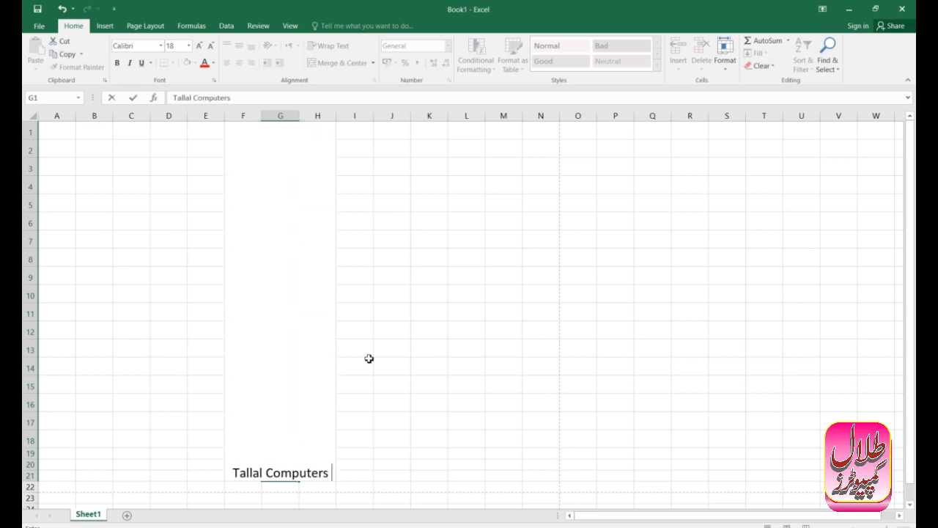
pyautogui.write('Kallar Kahar')
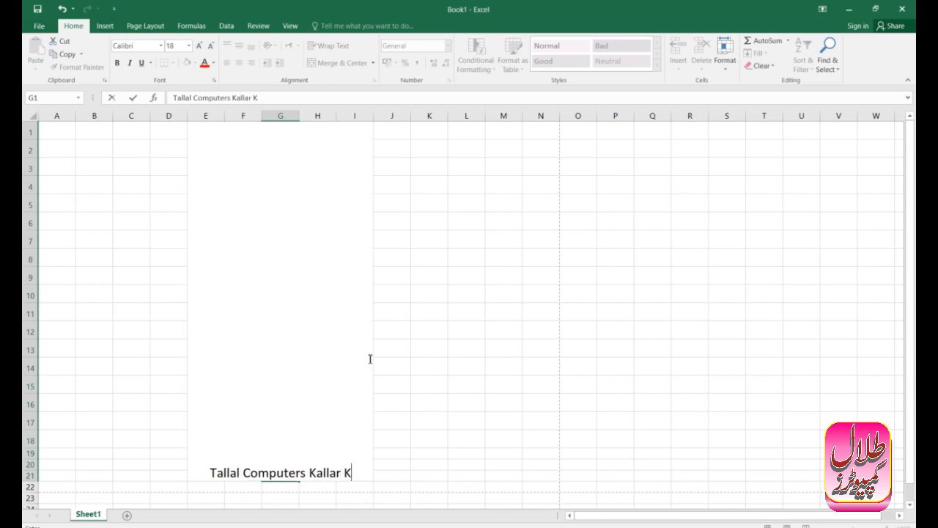
pyautogui.click(471, 465)
# Set the orientation of the merged cell's text to Vertical Text.
pyautogui.click(294, 471)
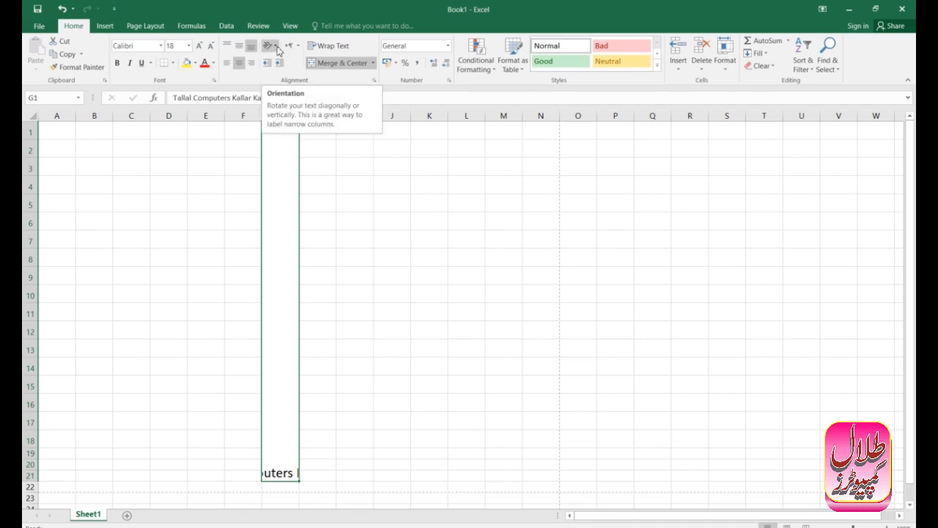
pyautogui.click(277, 47)
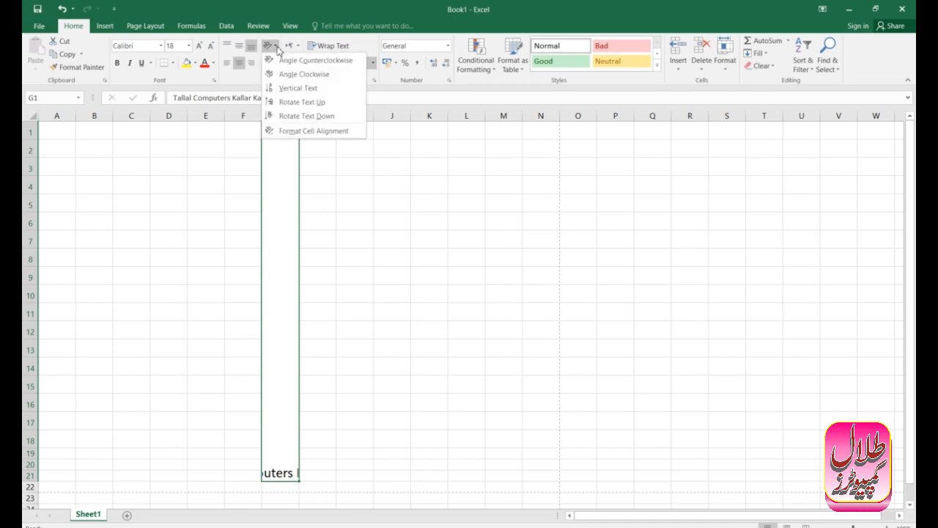
pyautogui.click(284, 88)
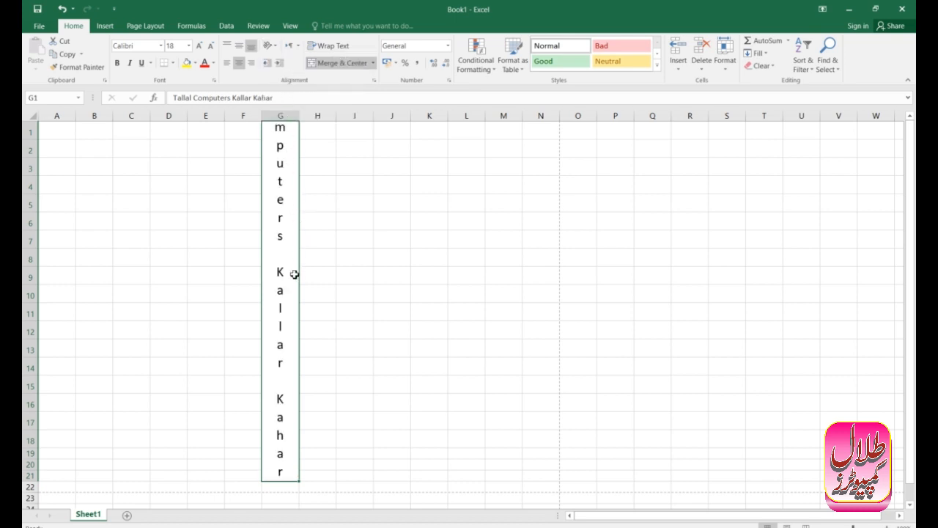
# Reduce the font size of the merged cell's text to 12.
pyautogui.click(212, 46)
pyautogui.click(211, 46)
pyautogui.click(211, 46)
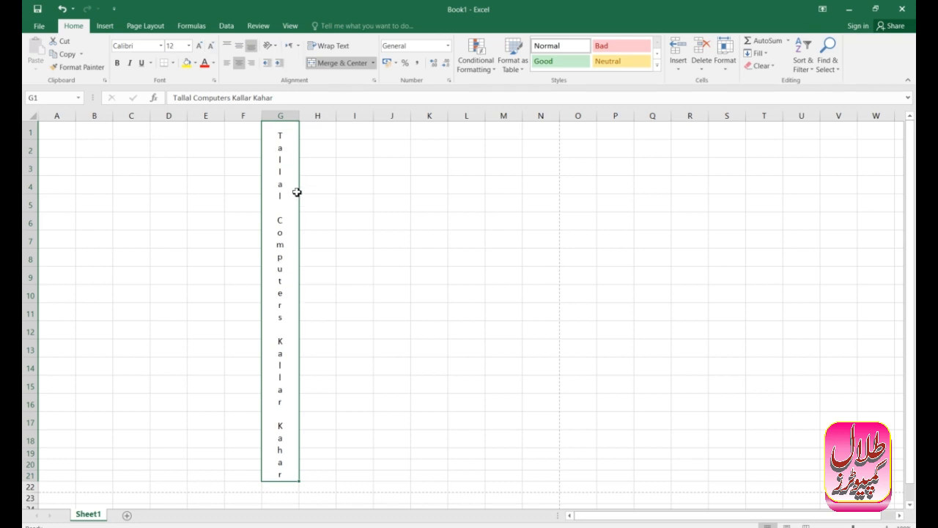
# Set the merged cell's text orientation to Rotate Text Up and its vertical alignment to middle.
pyautogui.click(276, 47)
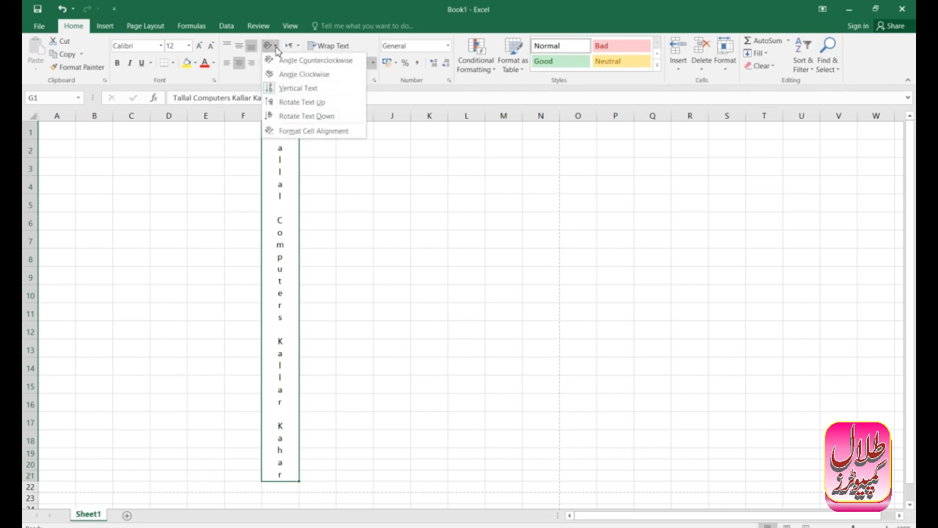
pyautogui.click(291, 102)
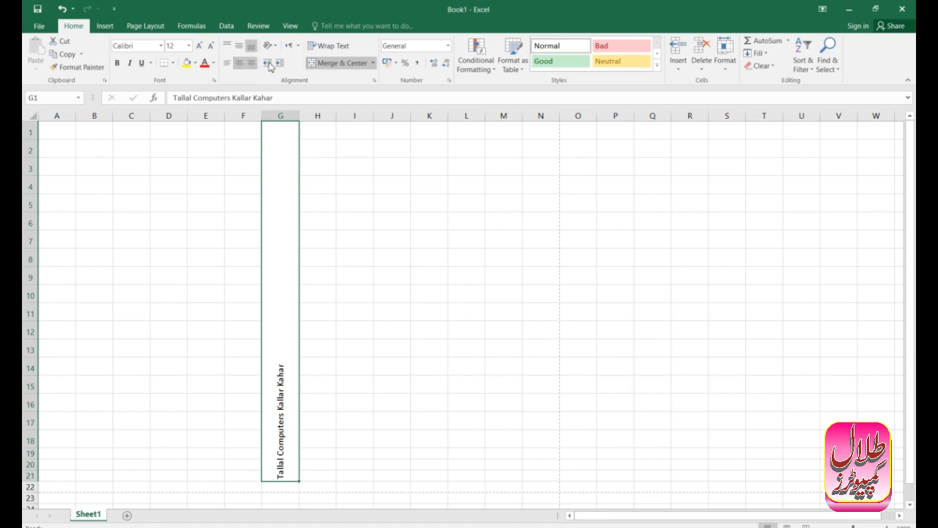
pyautogui.click(239, 45)
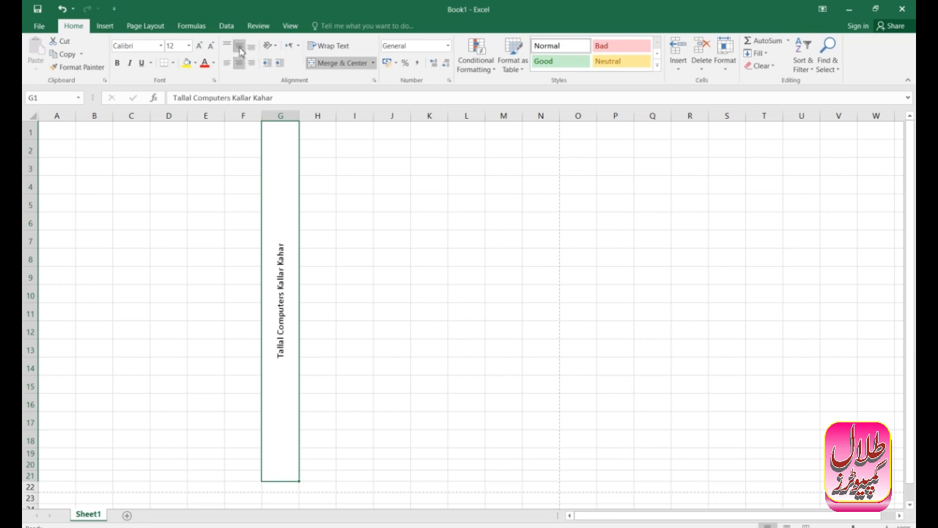
# Enlarge the merged cell's text to font size 36, and reduce it to 28.
pyautogui.click(199, 46)
pyautogui.click(199, 46)
pyautogui.click(199, 45)
pyautogui.click(199, 46)
pyautogui.click(199, 45)
pyautogui.click(199, 45)
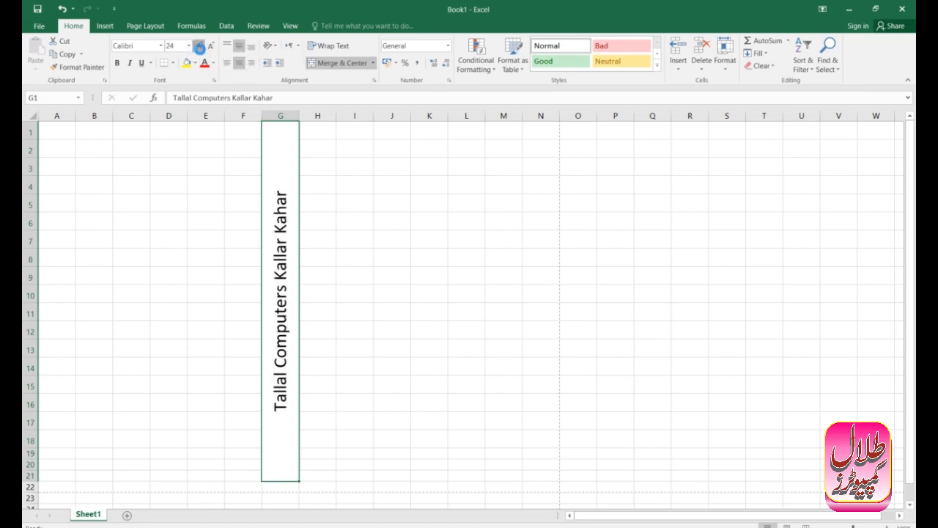
pyautogui.click(198, 45)
pyautogui.click(199, 45)
pyautogui.click(198, 45)
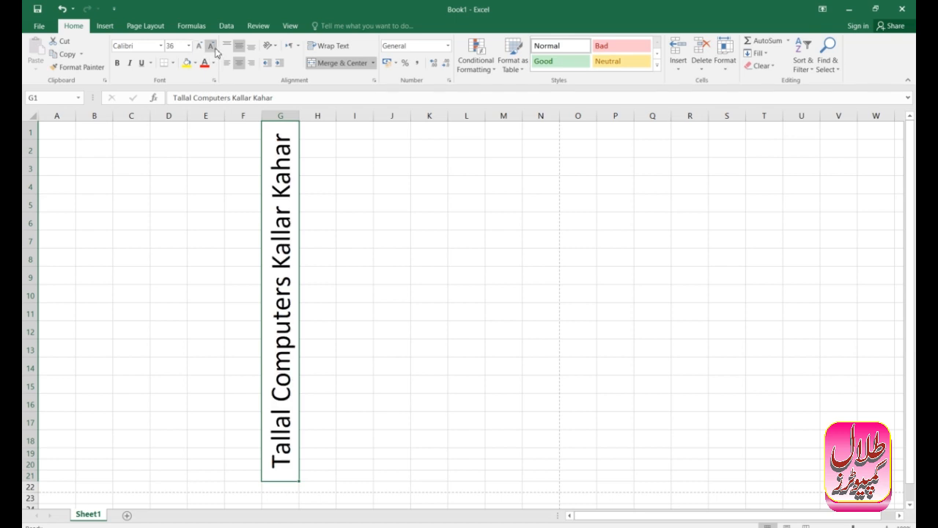
pyautogui.click(212, 47)
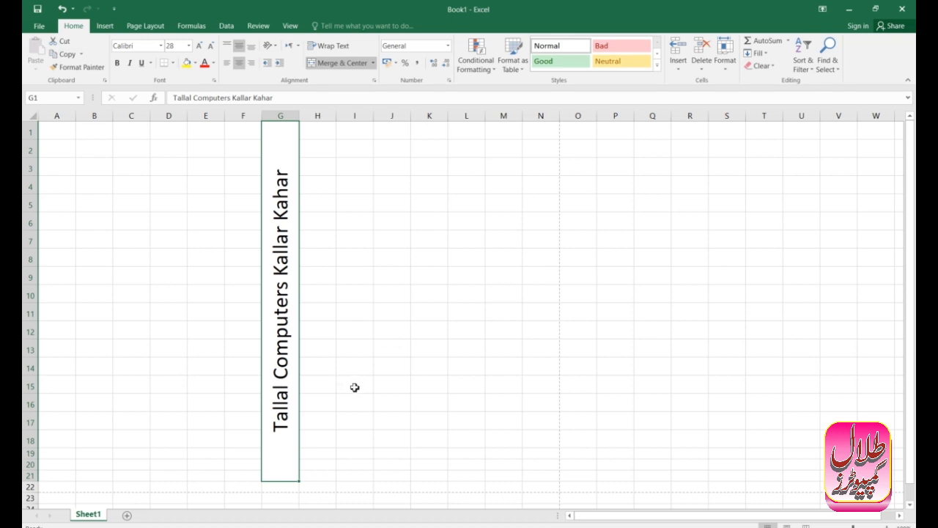
# Apply the Rotate Text Down orientation to the merged cell's text, and change it to Vertical Text.
pyautogui.click(271, 47)
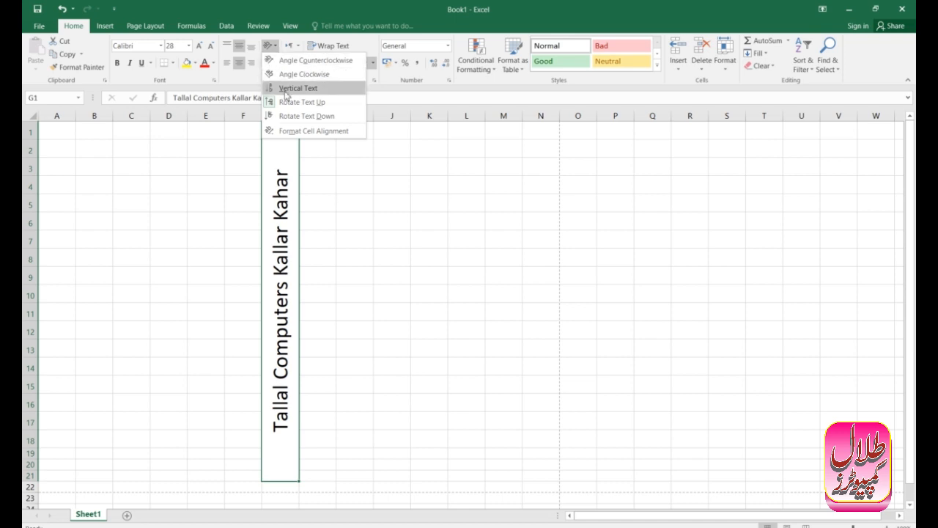
pyautogui.click(288, 122)
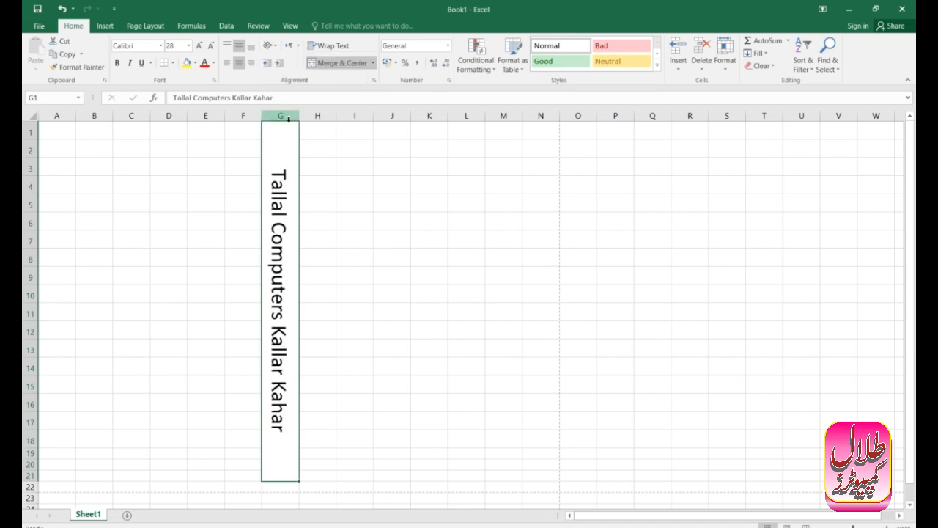
pyautogui.click(275, 46)
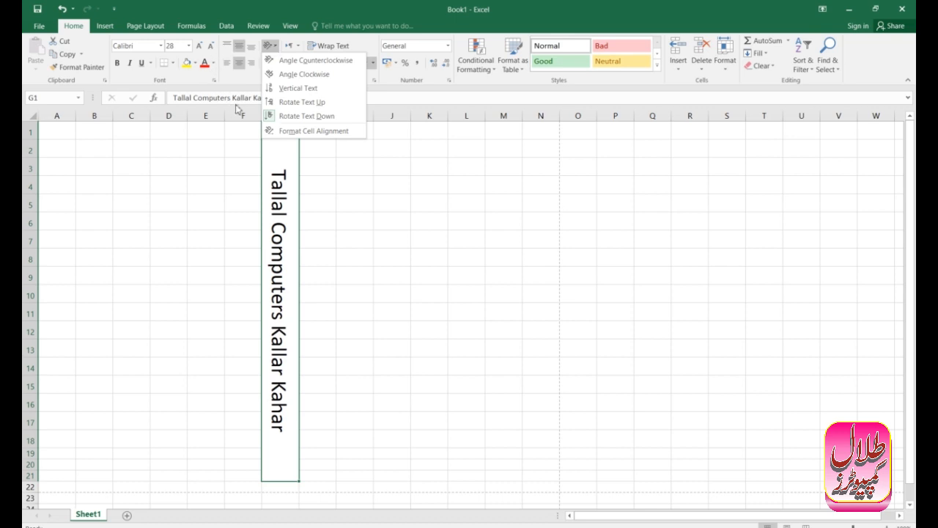
pyautogui.click(282, 91)
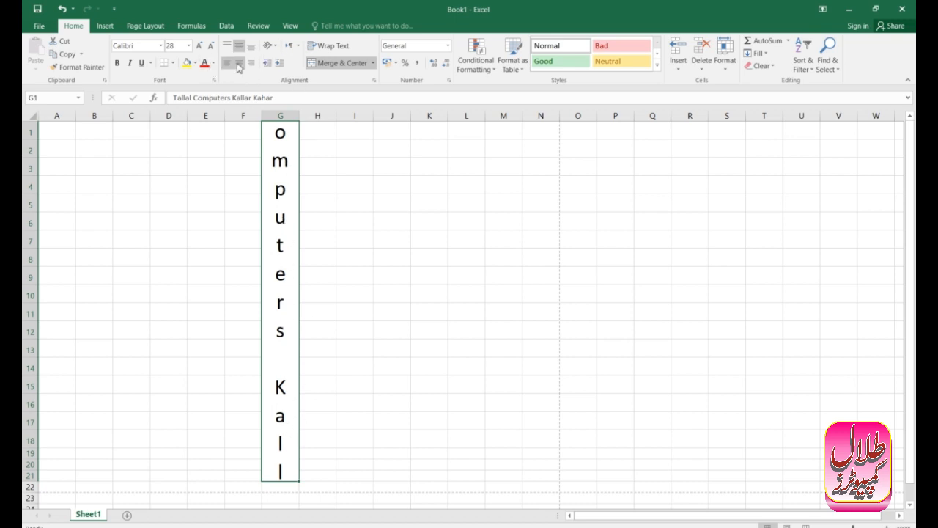
# Reduce the font size of the vertical text in column G to 10, and raise it to 12.
pyautogui.click(211, 47)
pyautogui.click(211, 47)
pyautogui.click(212, 47)
pyautogui.click(212, 47)
pyautogui.click(212, 48)
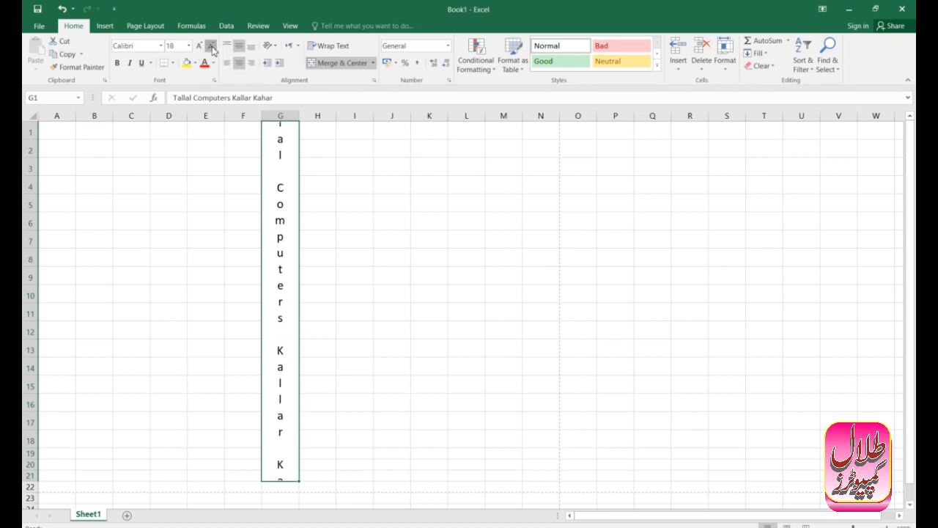
pyautogui.click(212, 47)
pyautogui.click(212, 48)
pyautogui.click(212, 48)
pyautogui.click(212, 48)
pyautogui.click(212, 48)
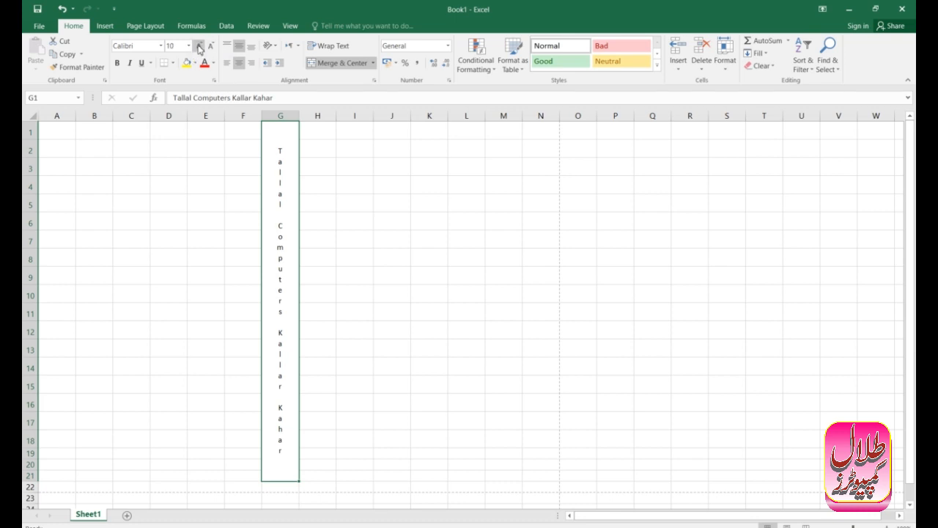
pyautogui.click(198, 47)
pyautogui.click(199, 47)
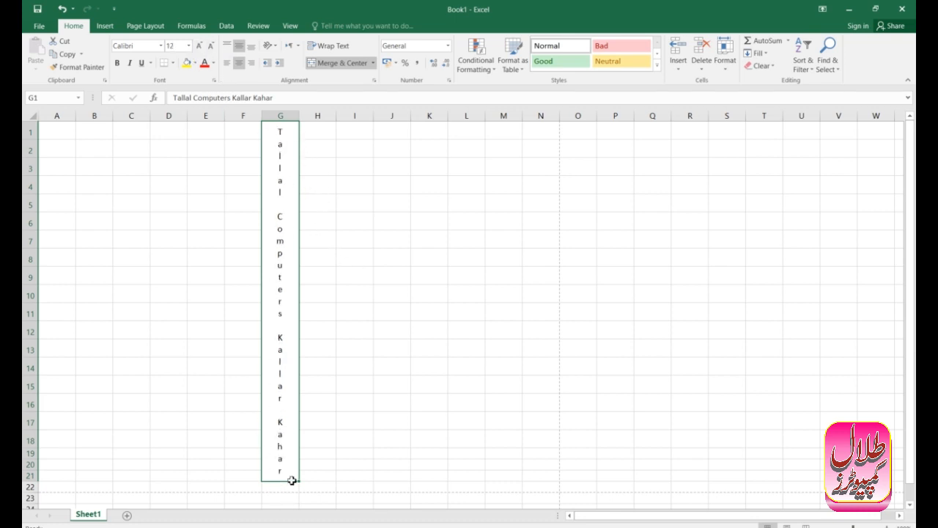
# Set the merged cell's text orientation to Rotate Text Up and increase its font size to 24.
pyautogui.click(276, 46)
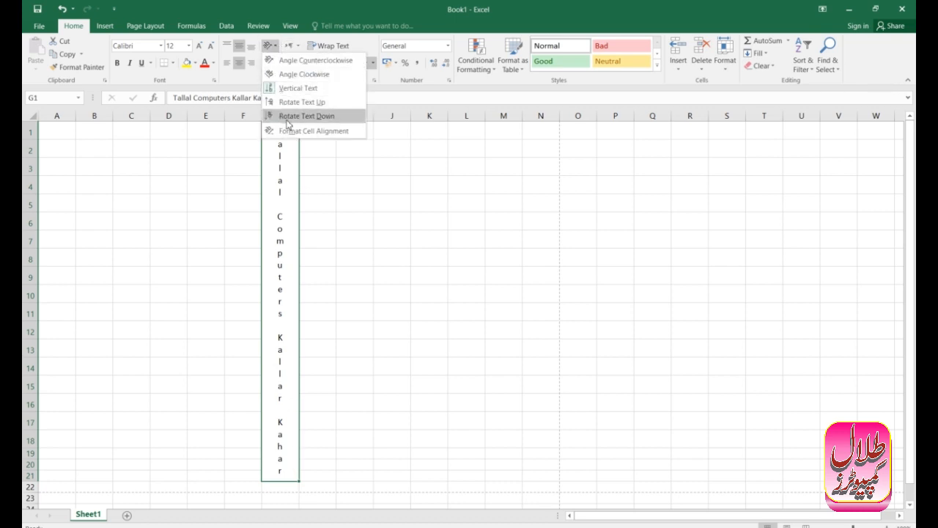
pyautogui.click(288, 102)
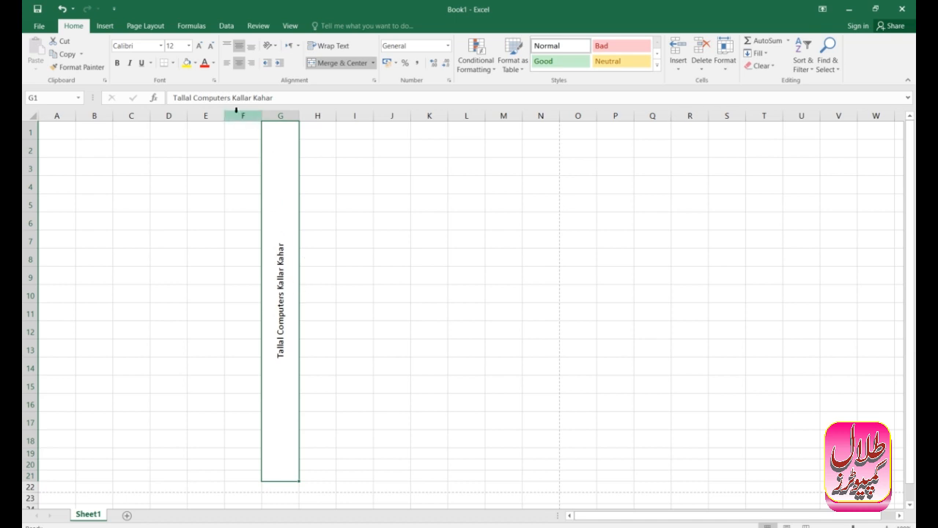
pyautogui.click(199, 46)
pyautogui.click(198, 46)
pyautogui.click(199, 46)
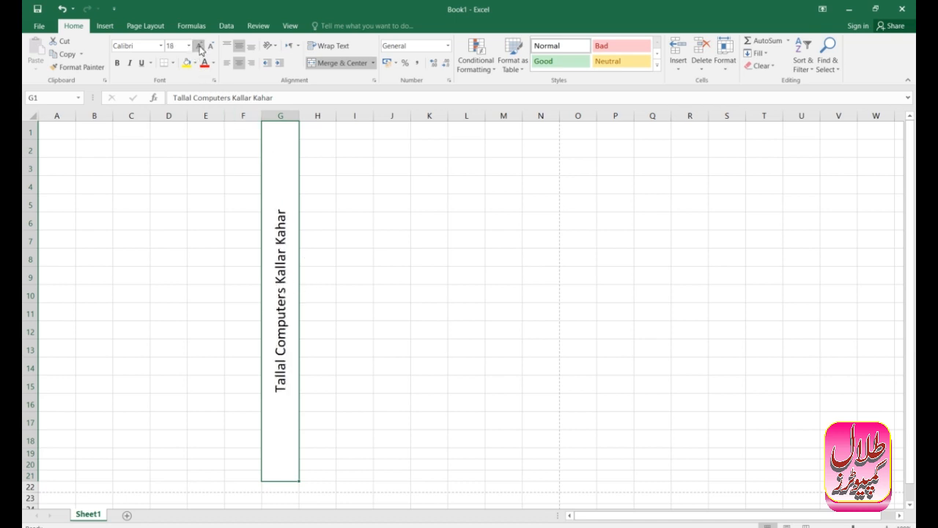
pyautogui.click(199, 46)
pyautogui.click(199, 47)
pyautogui.click(199, 47)
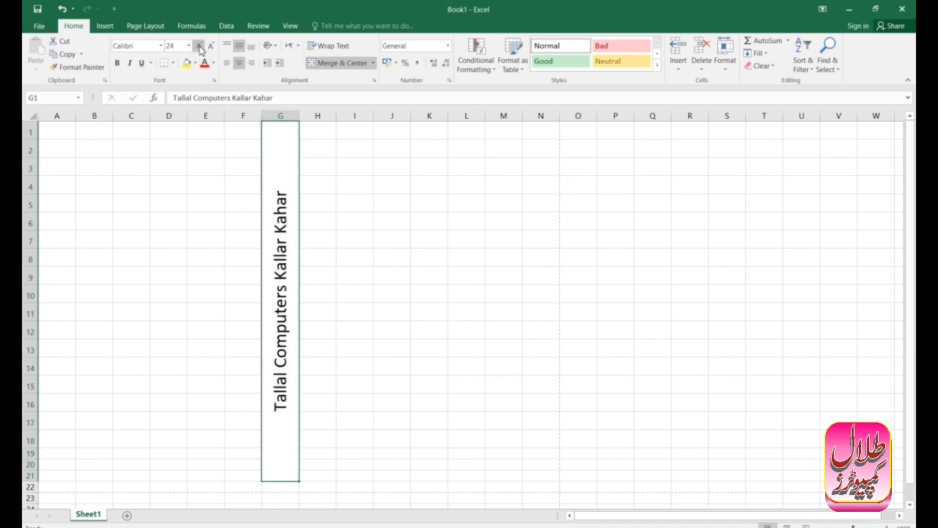